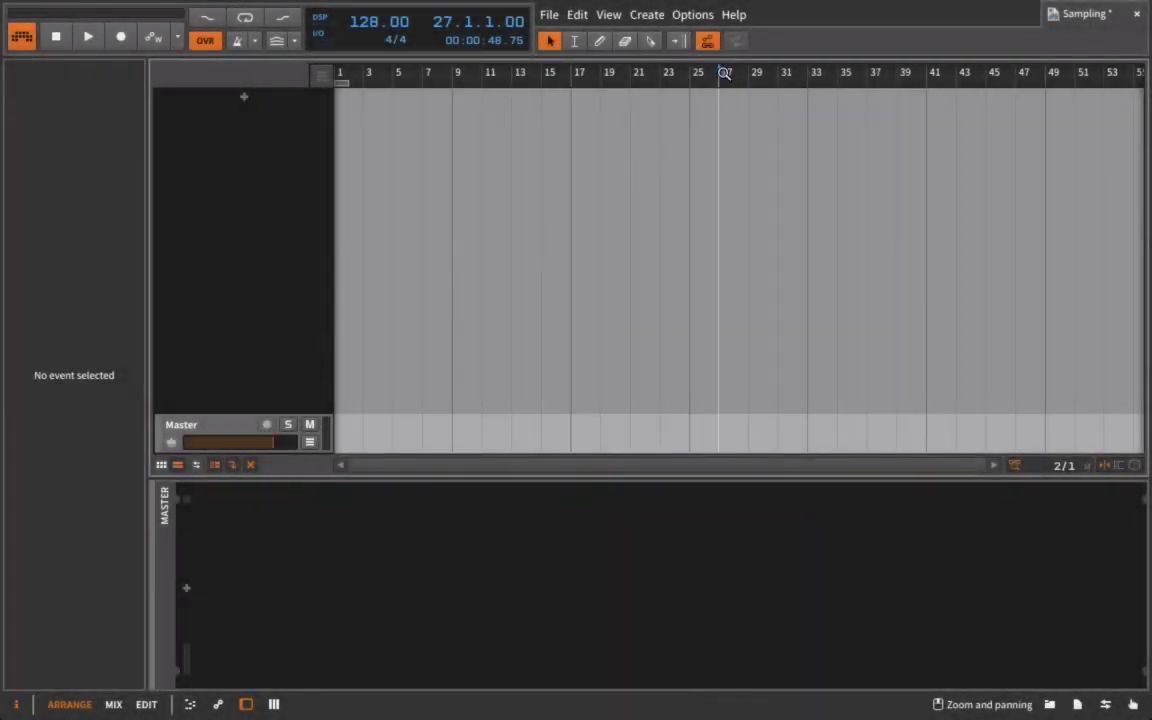
# In Audio preferences, check the device lists, leaving input on None and output on Duet USB
pyautogui.click(692, 14)
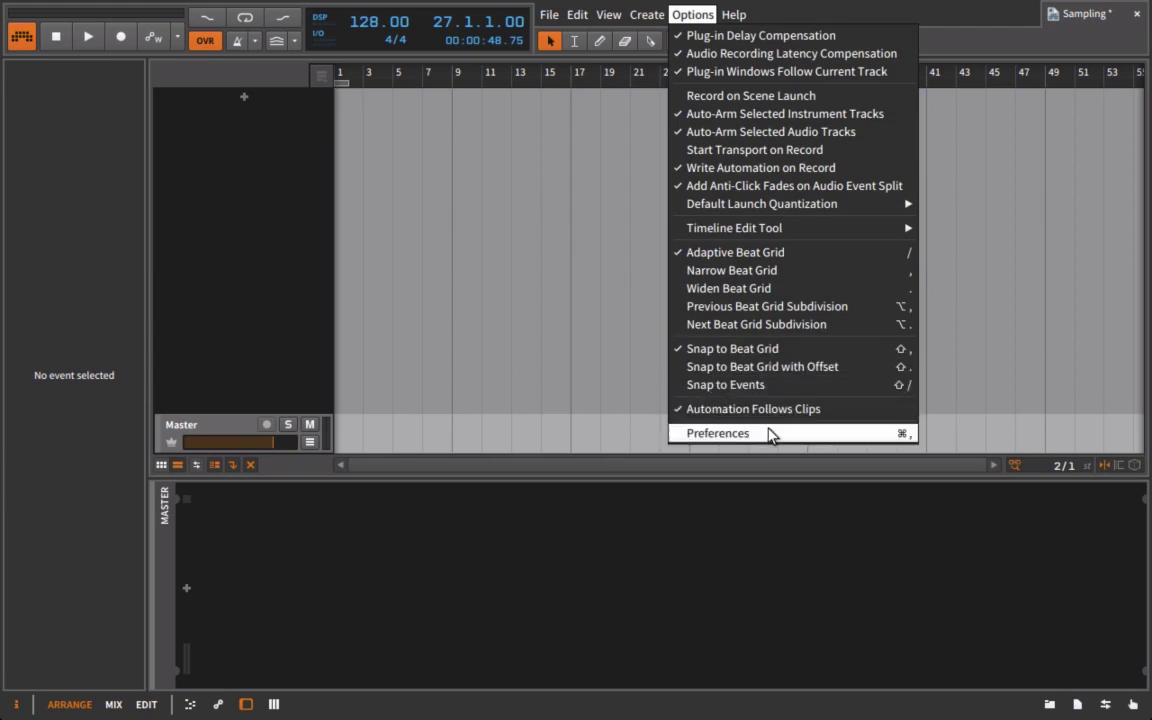
pyautogui.click(771, 432)
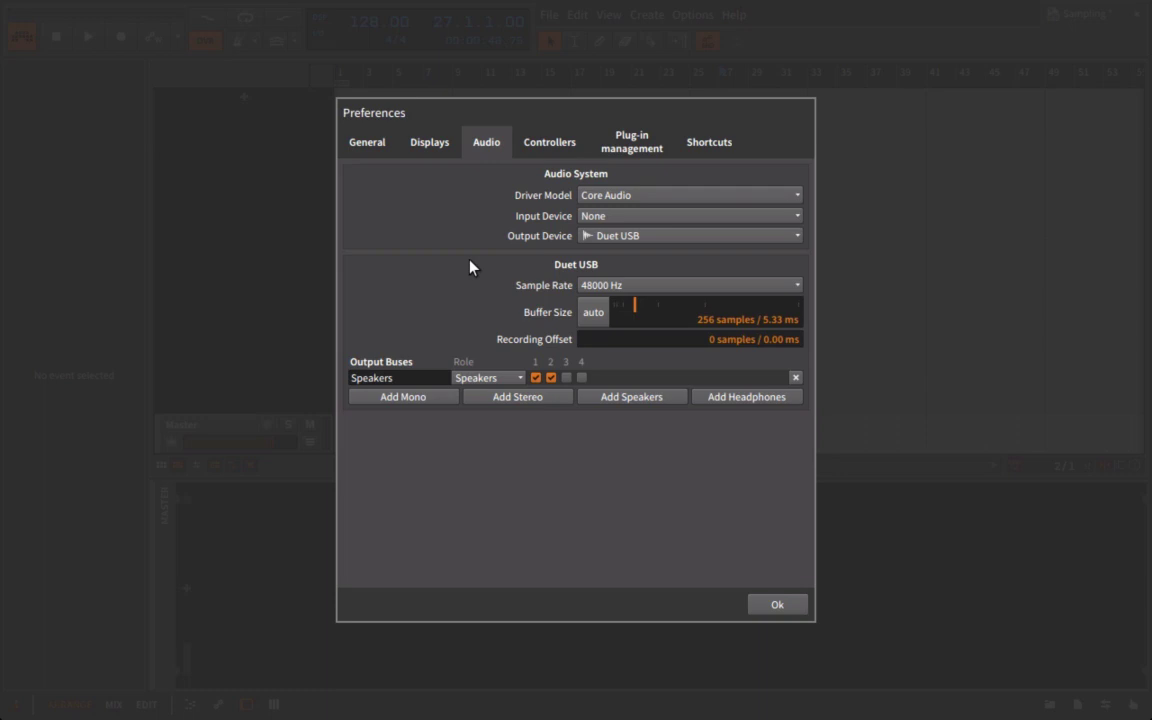
pyautogui.click(609, 216)
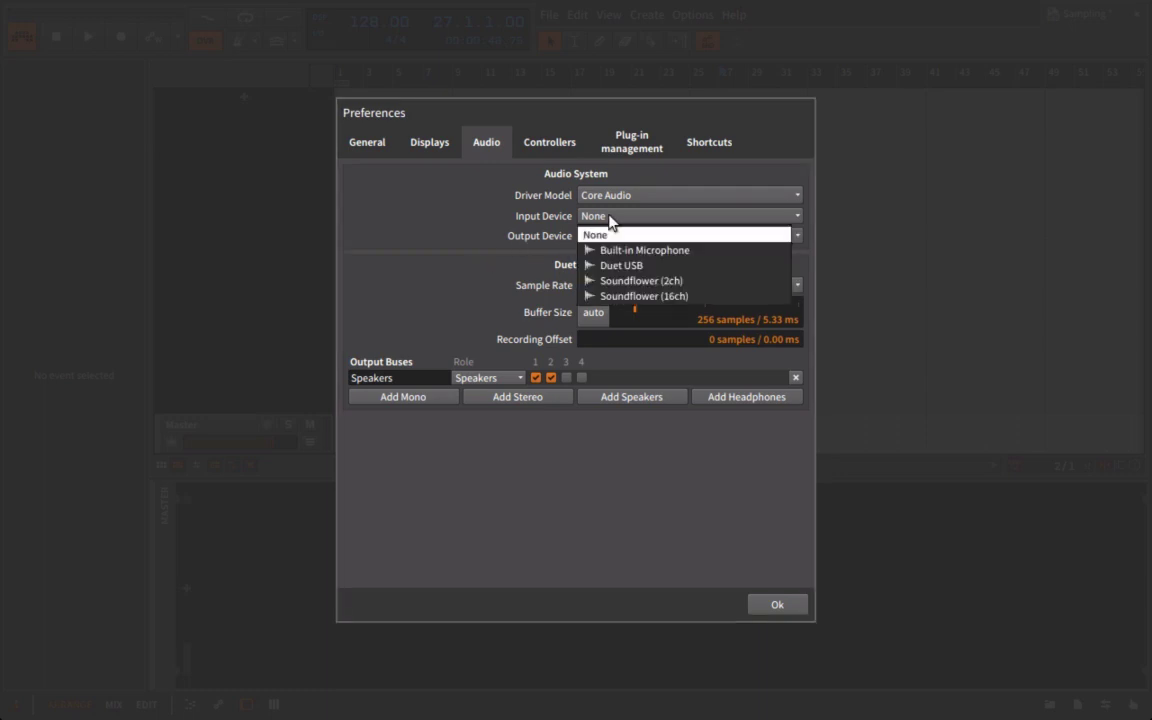
pyautogui.click(609, 234)
pyautogui.click(608, 242)
pyautogui.click(609, 243)
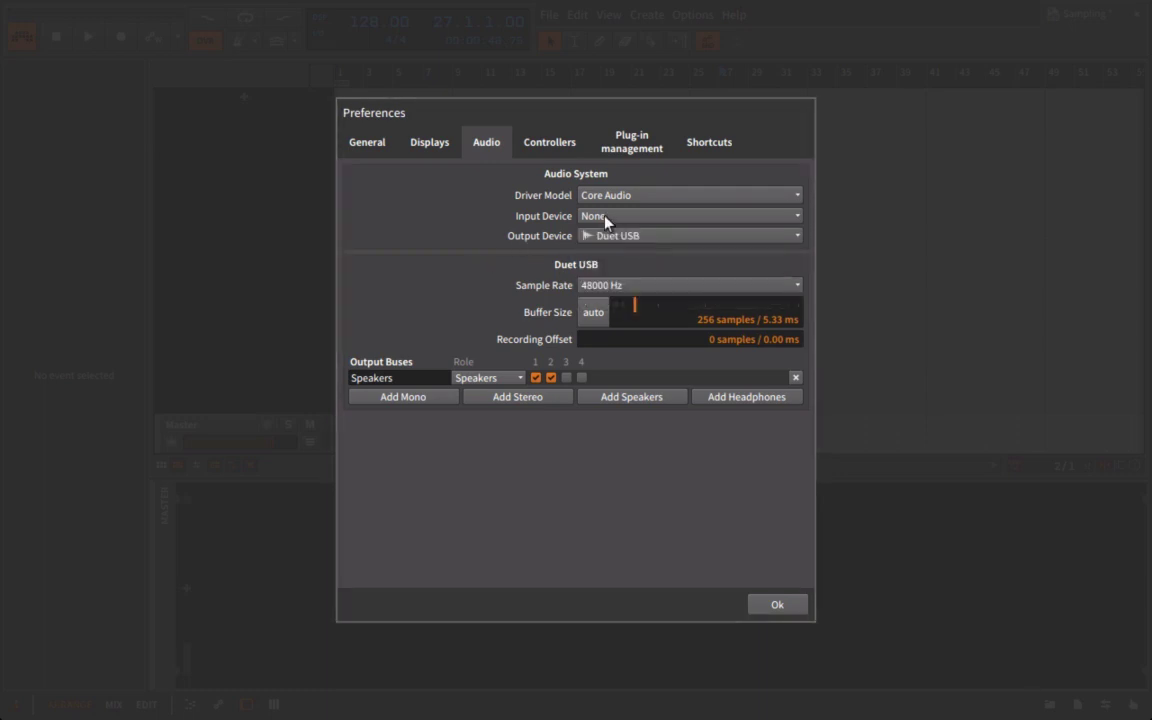
pyautogui.click(604, 218)
pyautogui.click(605, 220)
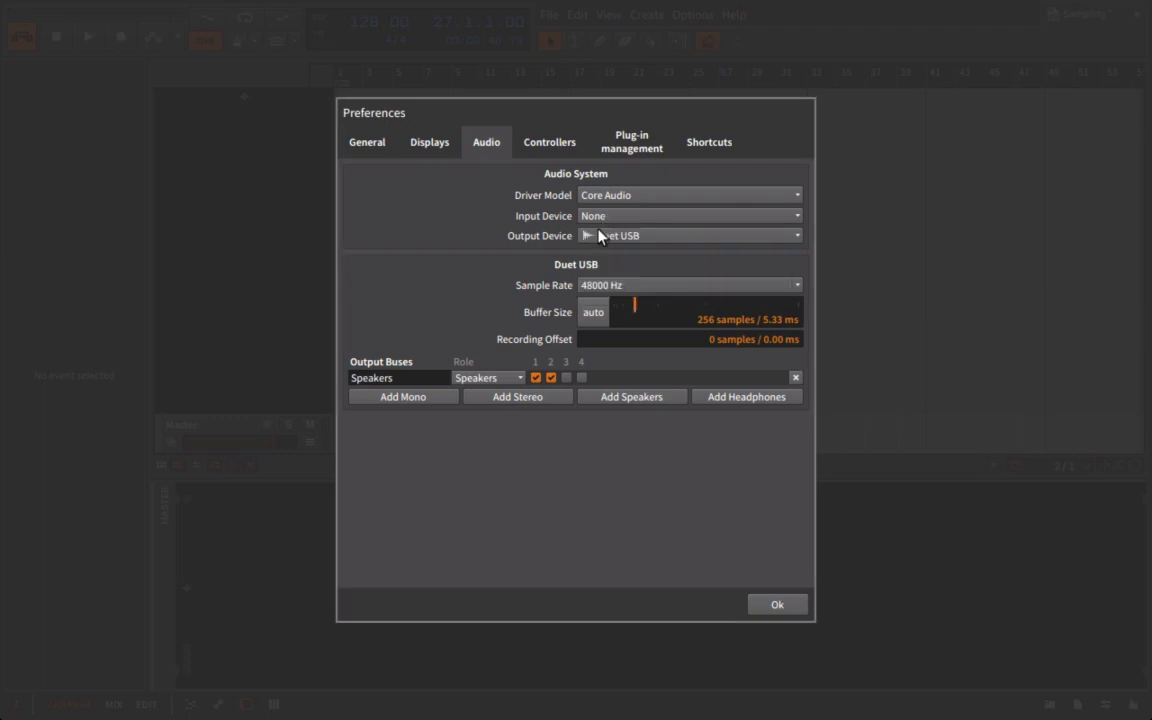
pyautogui.click(588, 234)
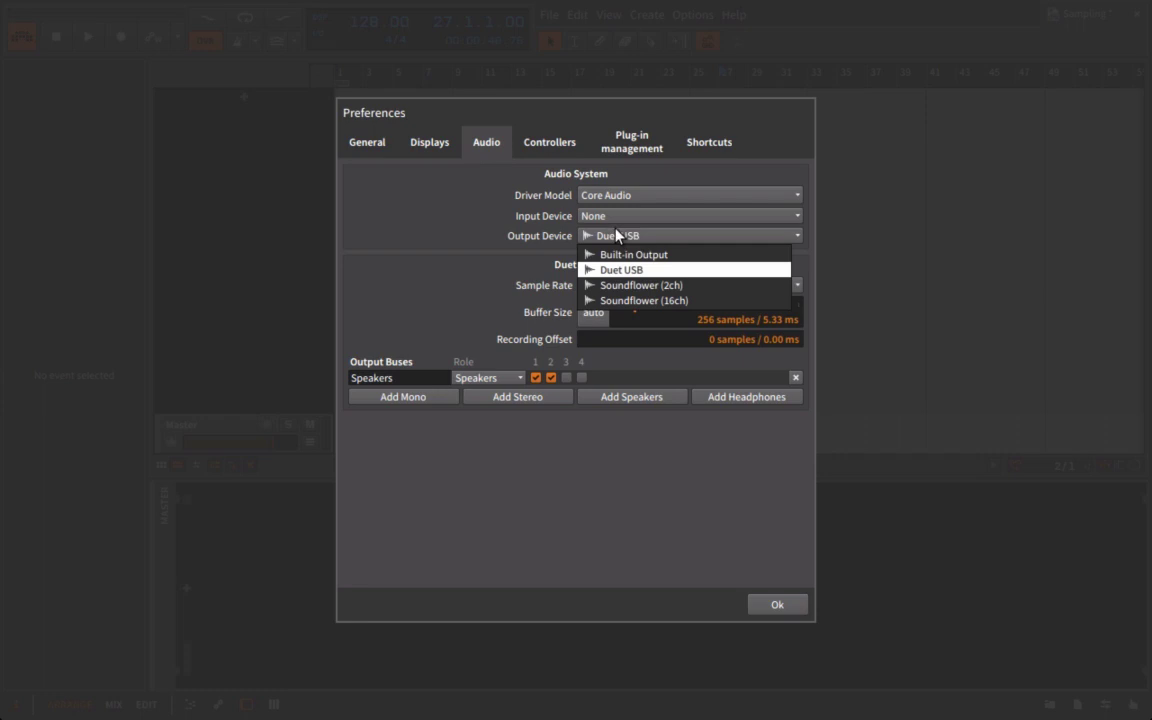
pyautogui.click(596, 270)
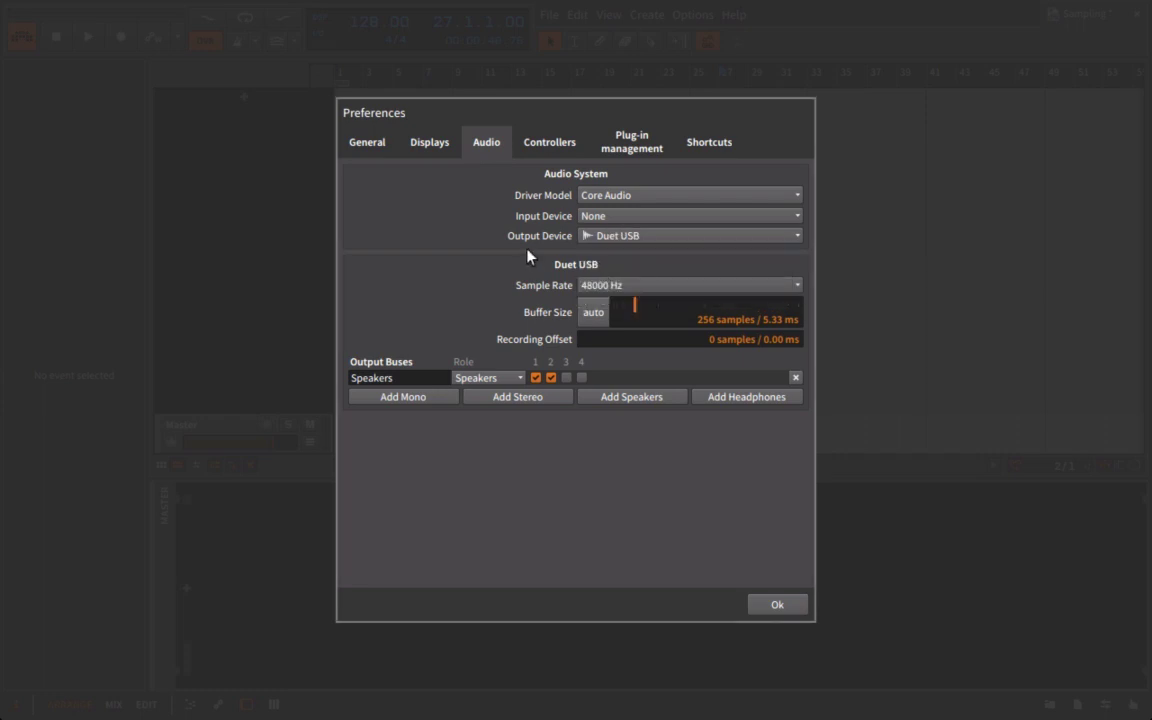
pyautogui.click(604, 240)
pyautogui.click(620, 266)
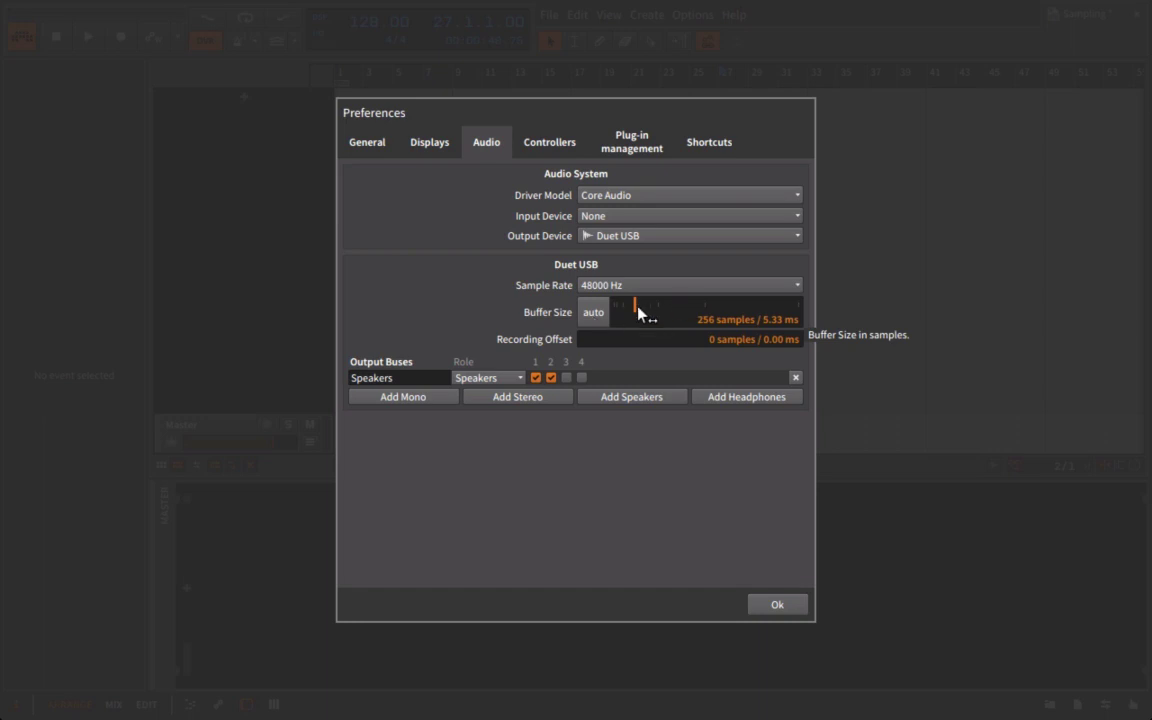
# Drag the buffer size up to 1024, down to 512, then to the 32-sample minimum
pyautogui.moveTo(636, 308); pyautogui.dragTo(830, 314)
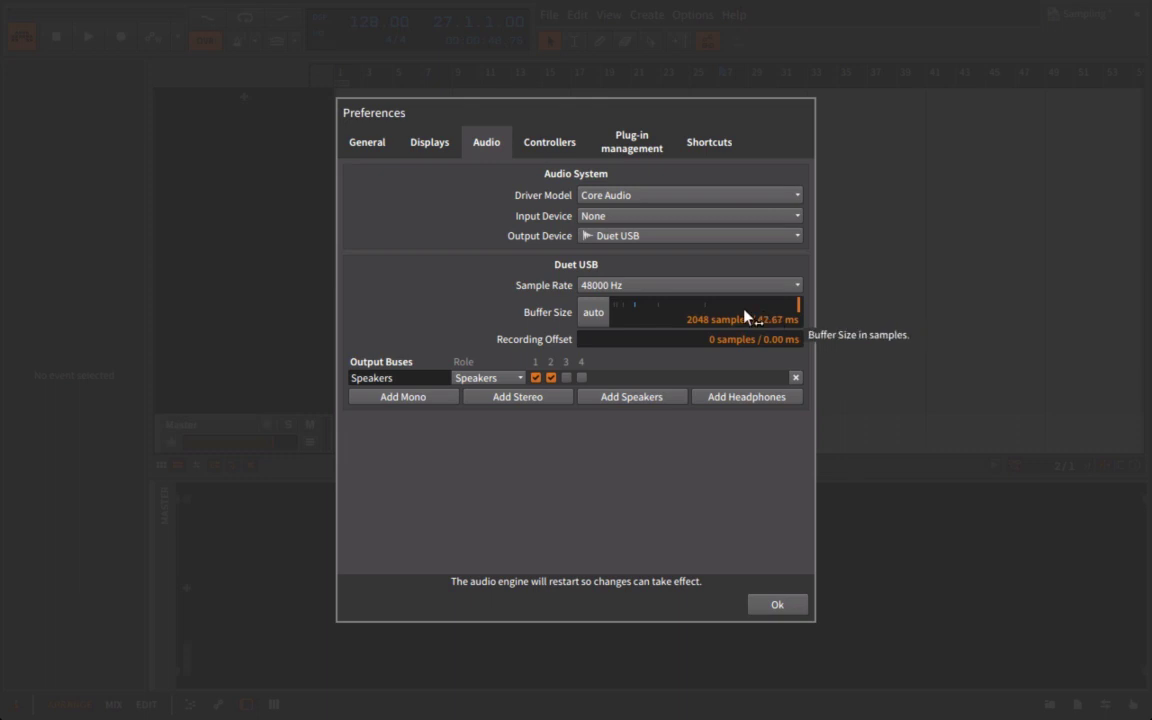
pyautogui.moveTo(796, 311); pyautogui.dragTo(635, 317)
pyautogui.moveTo(633, 317)
pyautogui.mouseDown()
pyautogui.moveTo(594, 314)
pyautogui.moveTo(641, 317)
pyautogui.mouseUp()
# Close Preferences and briefly view the DSP performance graph
pyautogui.click(763, 601)
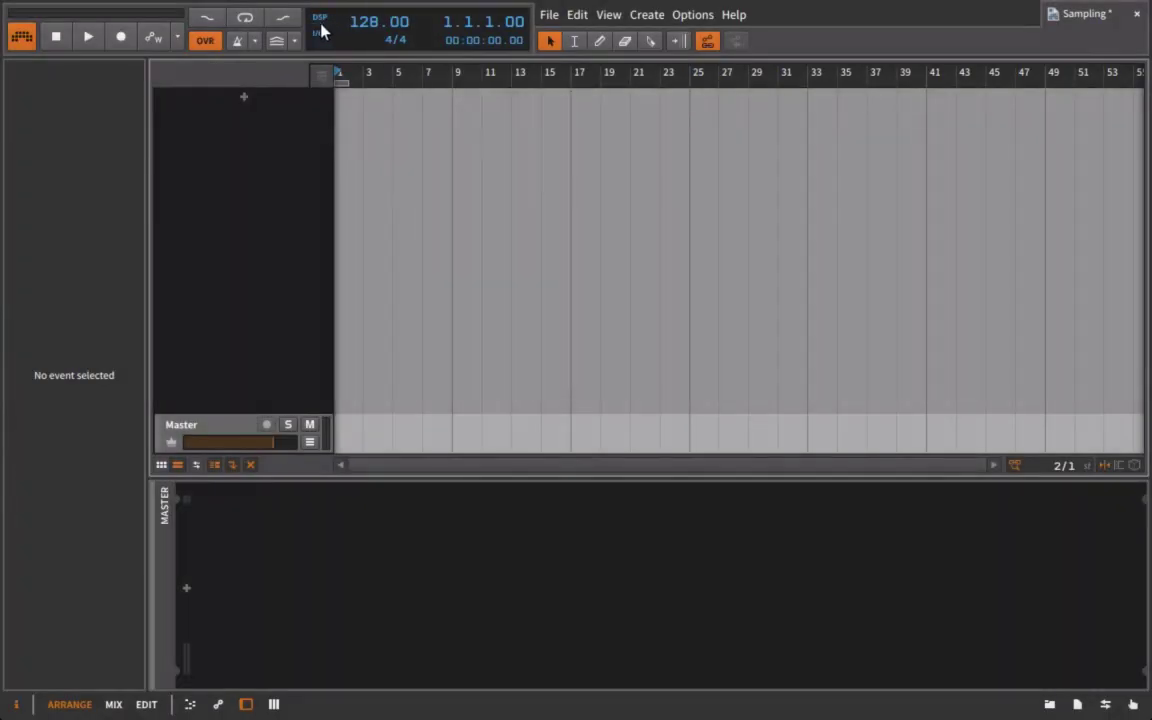
pyautogui.click(609, 15)
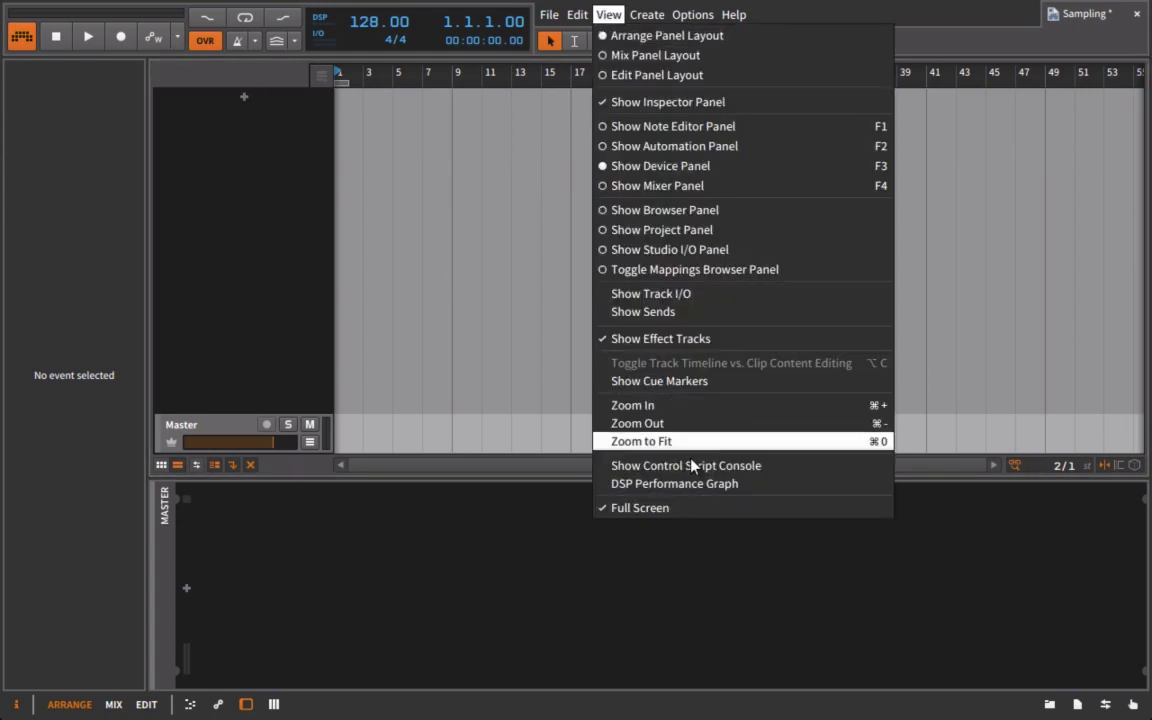
pyautogui.click(676, 483)
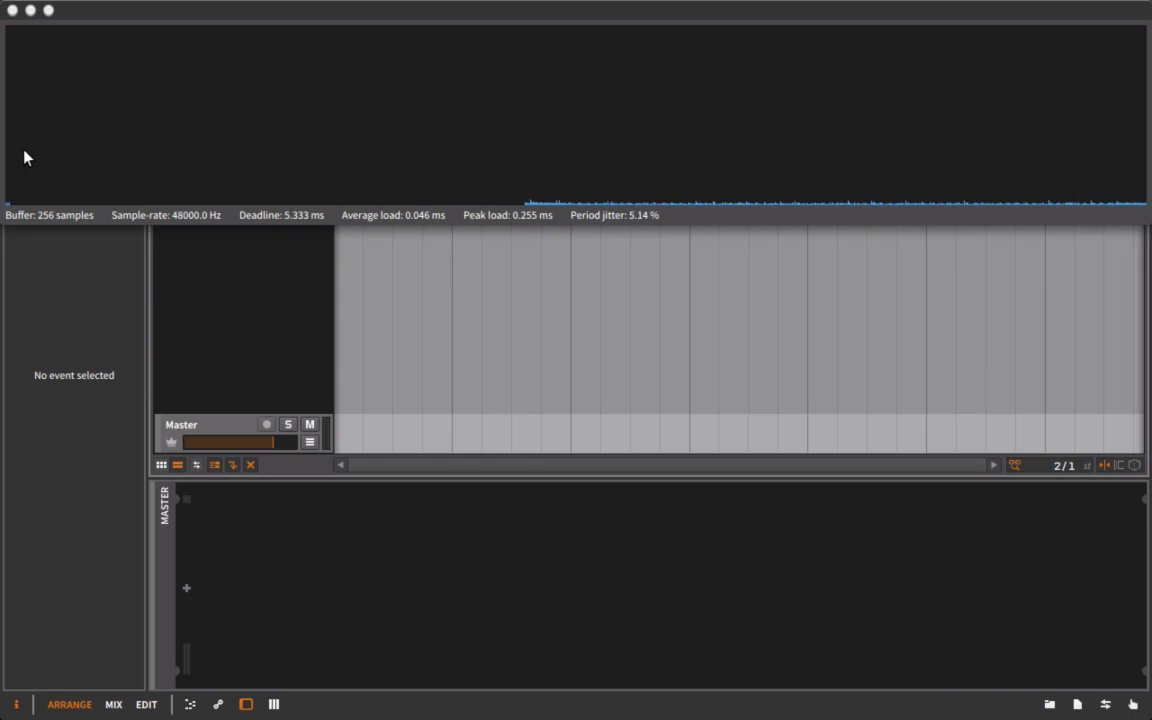
pyautogui.click(12, 10)
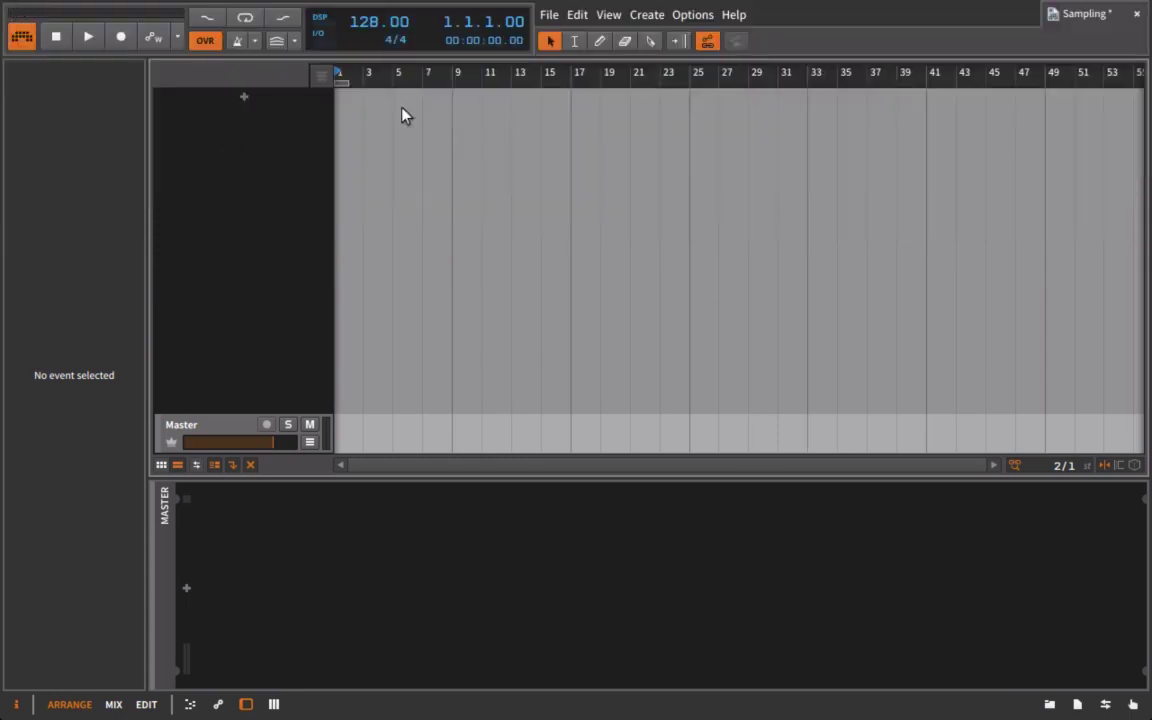
# Set the audio buffer size to 32 samples in Preferences and confirm
pyautogui.click(672, 14)
pyautogui.click(720, 432)
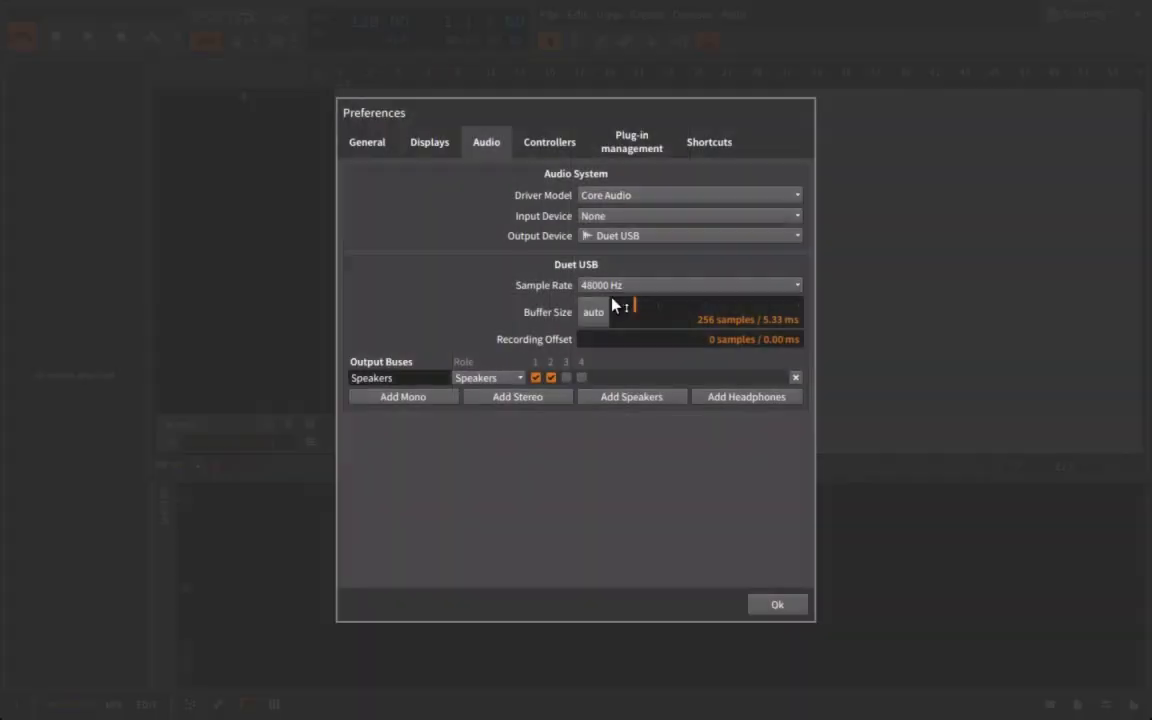
pyautogui.click(612, 310)
pyautogui.click(752, 603)
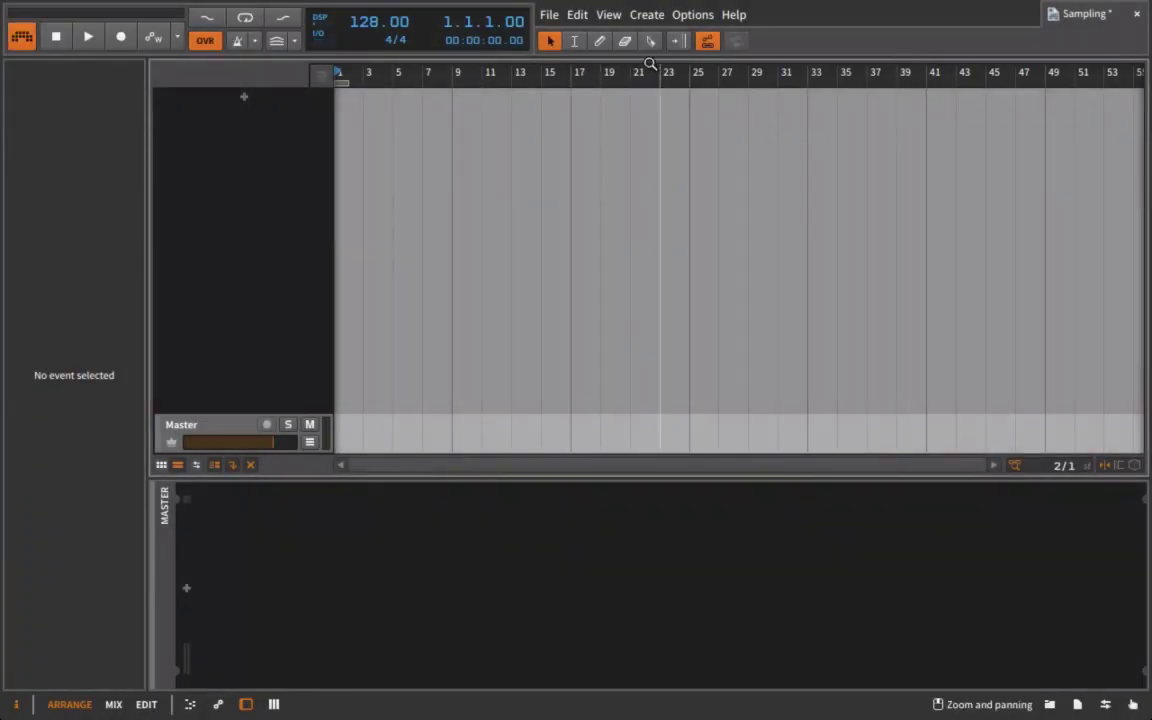
# Check the DSP performance graph at the 32-sample buffer, then close it
pyautogui.click(686, 15)
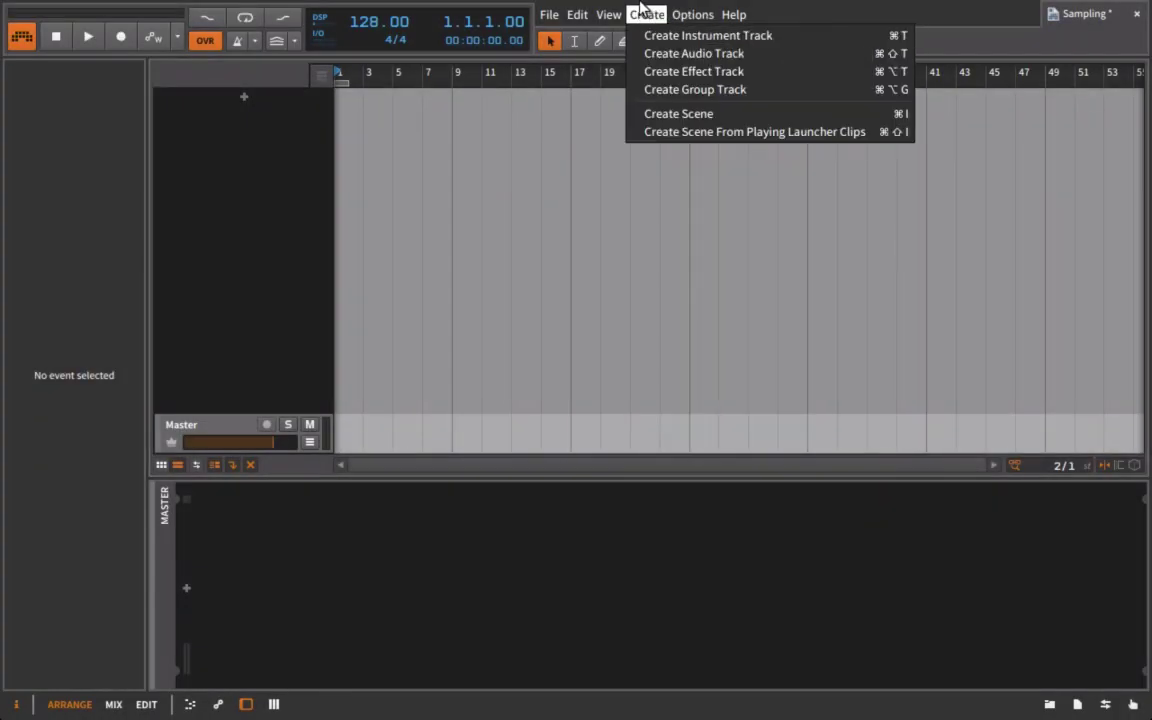
pyautogui.moveTo(608, 14)
pyautogui.click(652, 483)
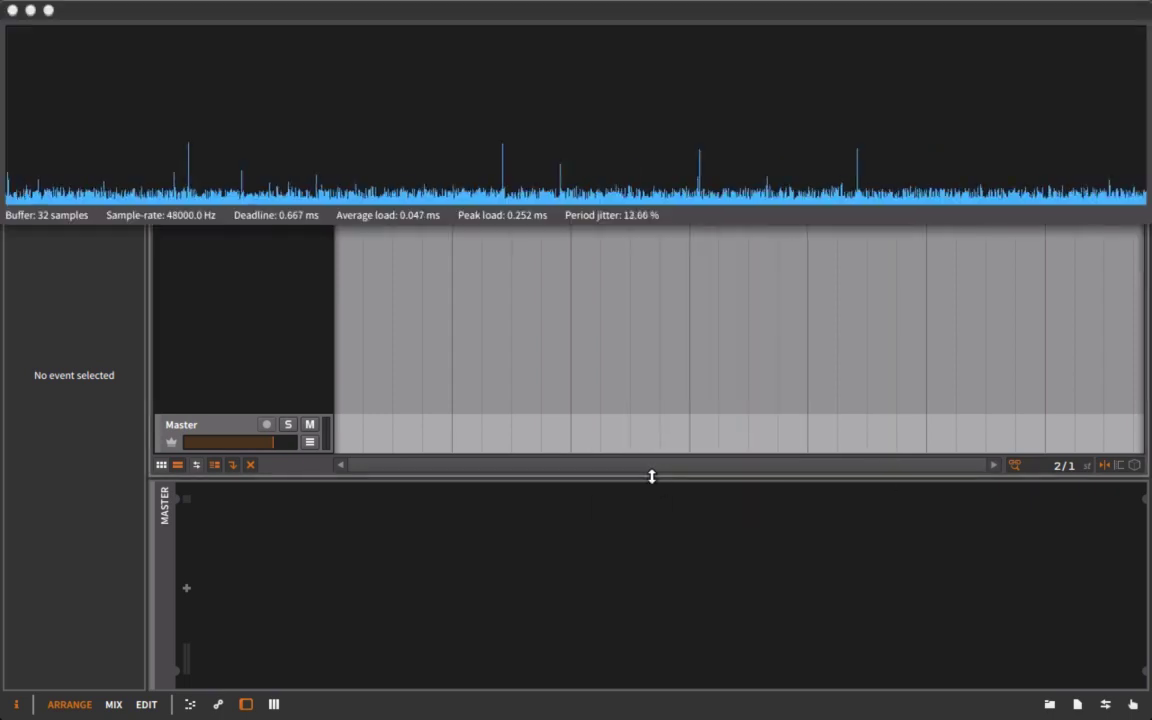
pyautogui.click(13, 11)
# Return the buffer size to 256 samples (5.33 ms) in Audio preferences
pyautogui.click(692, 14)
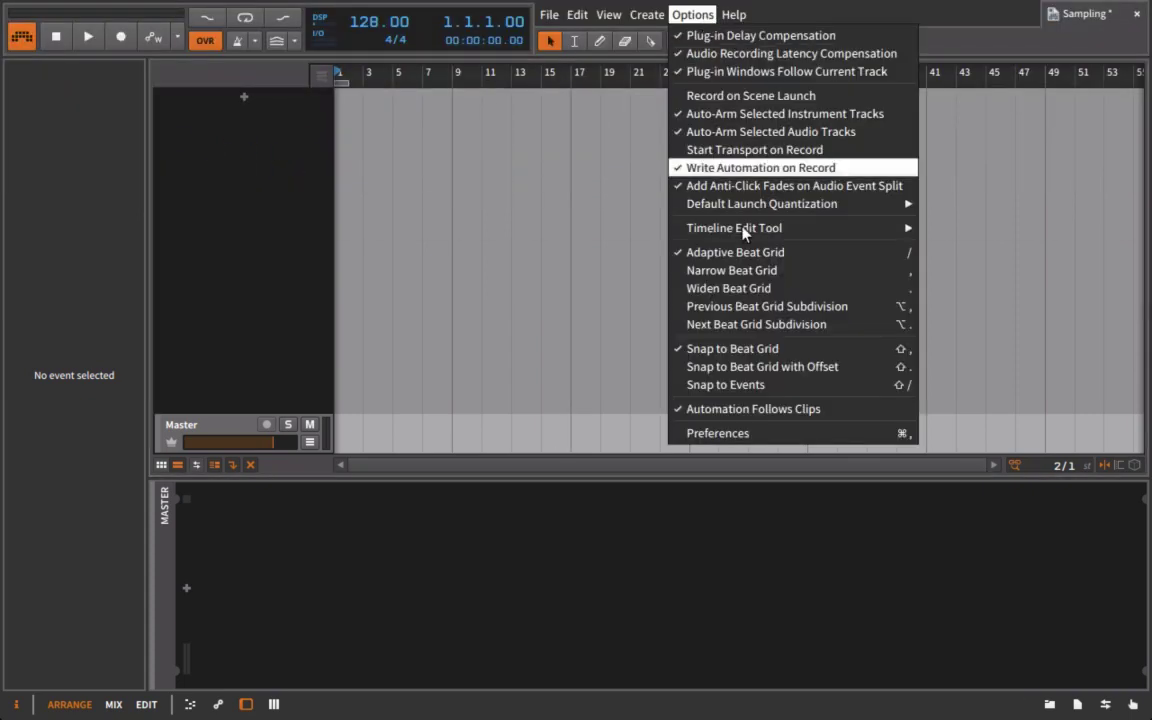
pyautogui.click(696, 433)
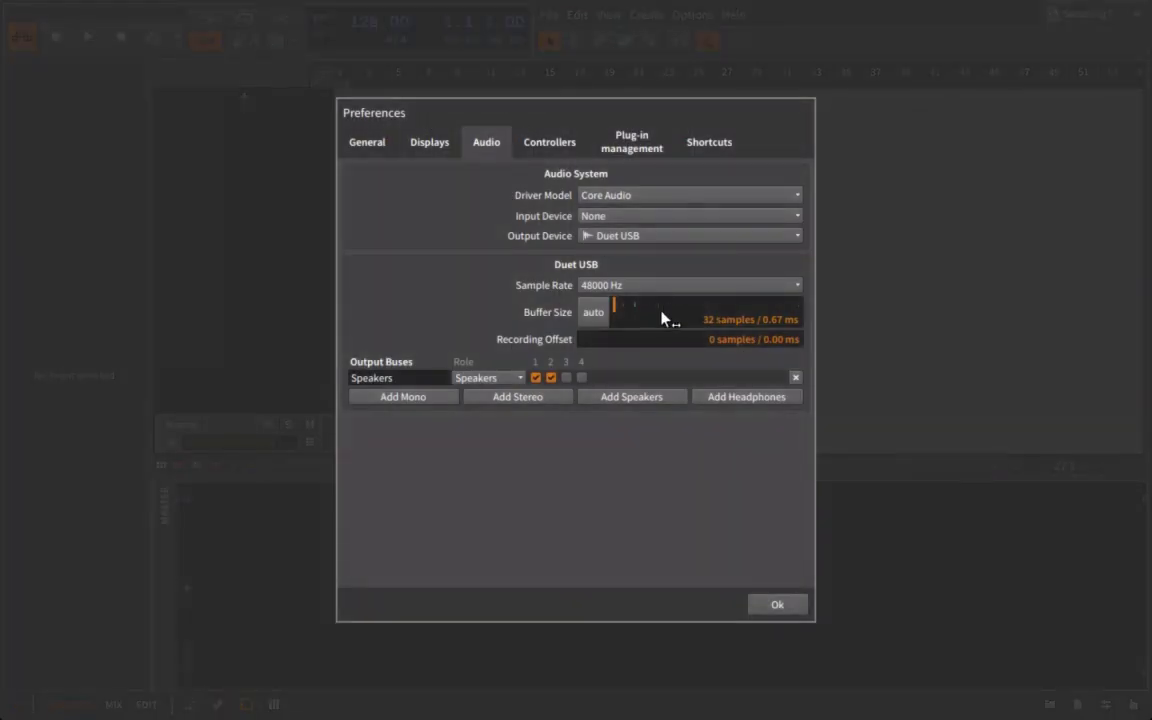
pyautogui.moveTo(613, 312); pyautogui.dragTo(641, 316)
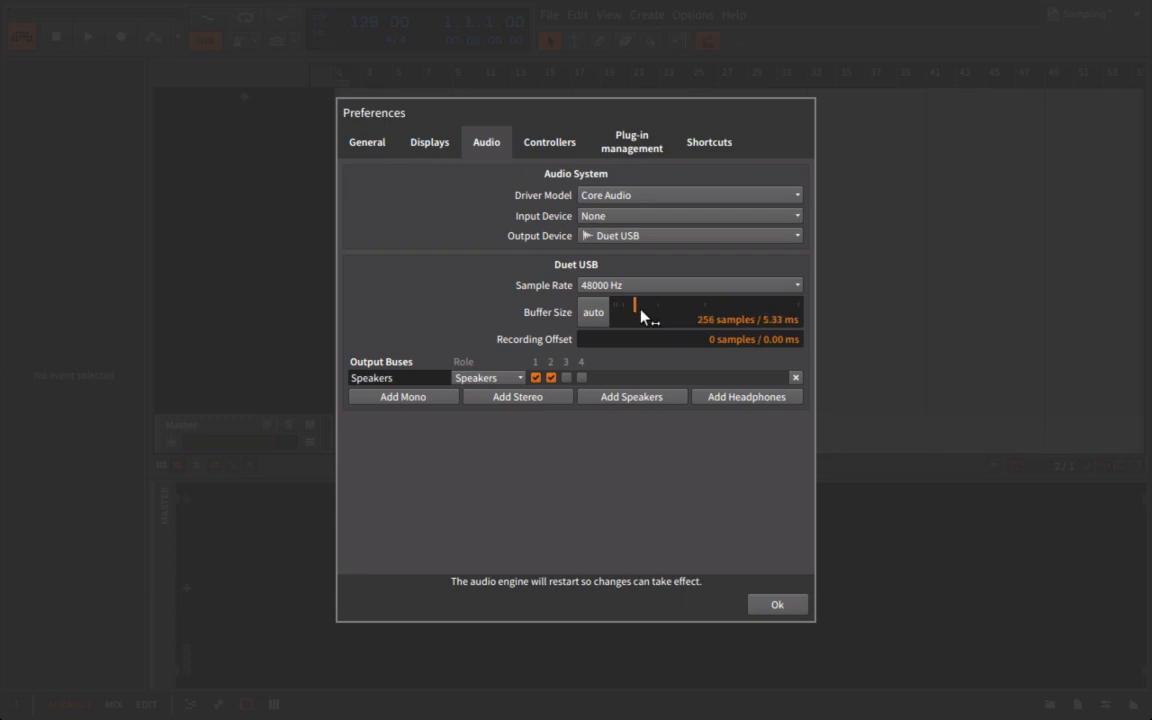
pyautogui.moveTo(686, 320)
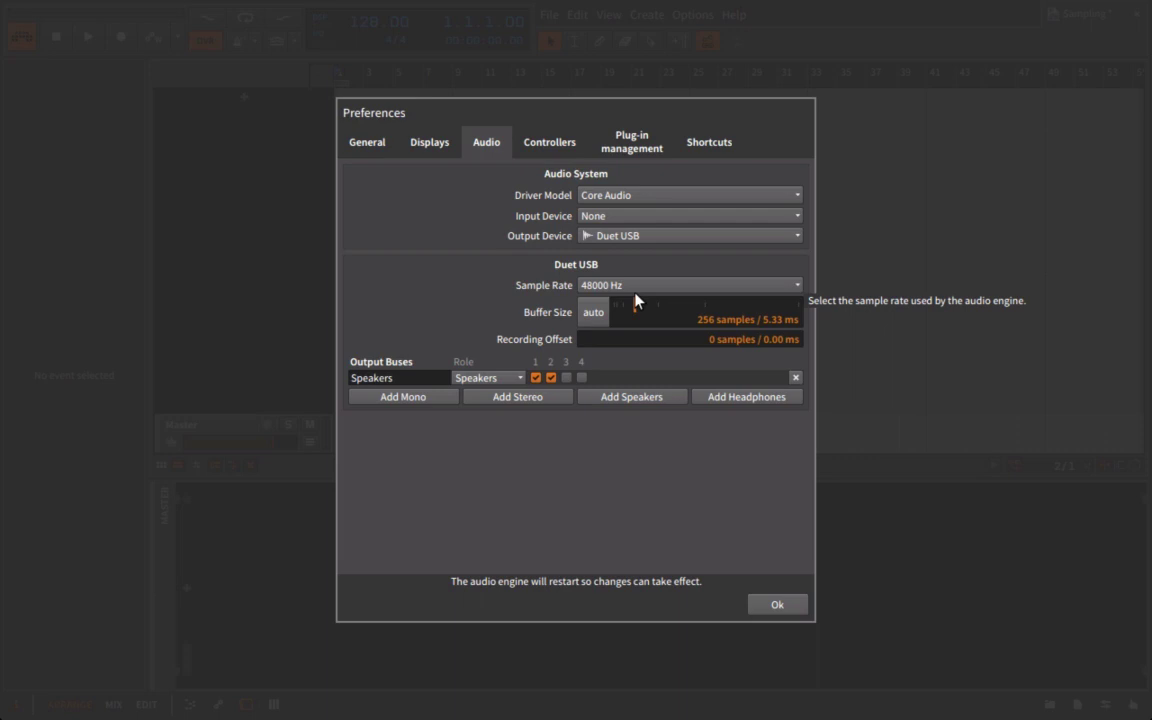
# Review the sample rate choices and keep the Sample Rate at 48000 Hz
pyautogui.click(620, 288)
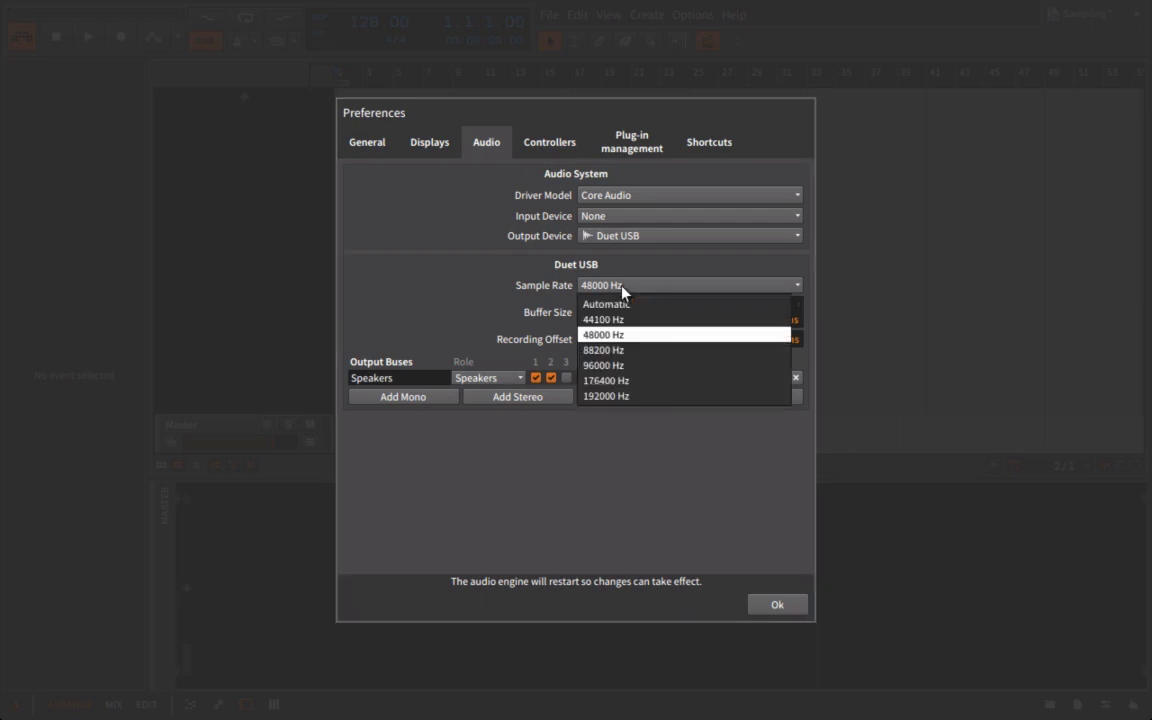
pyautogui.click(620, 288)
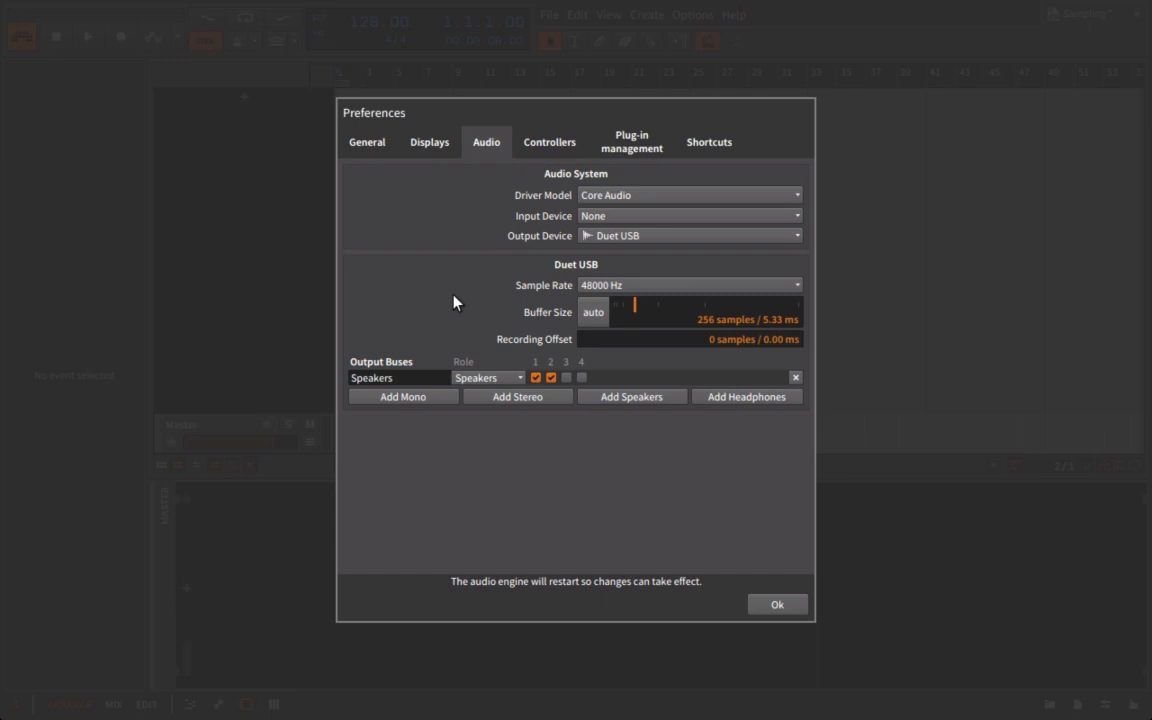
pyautogui.click(656, 286)
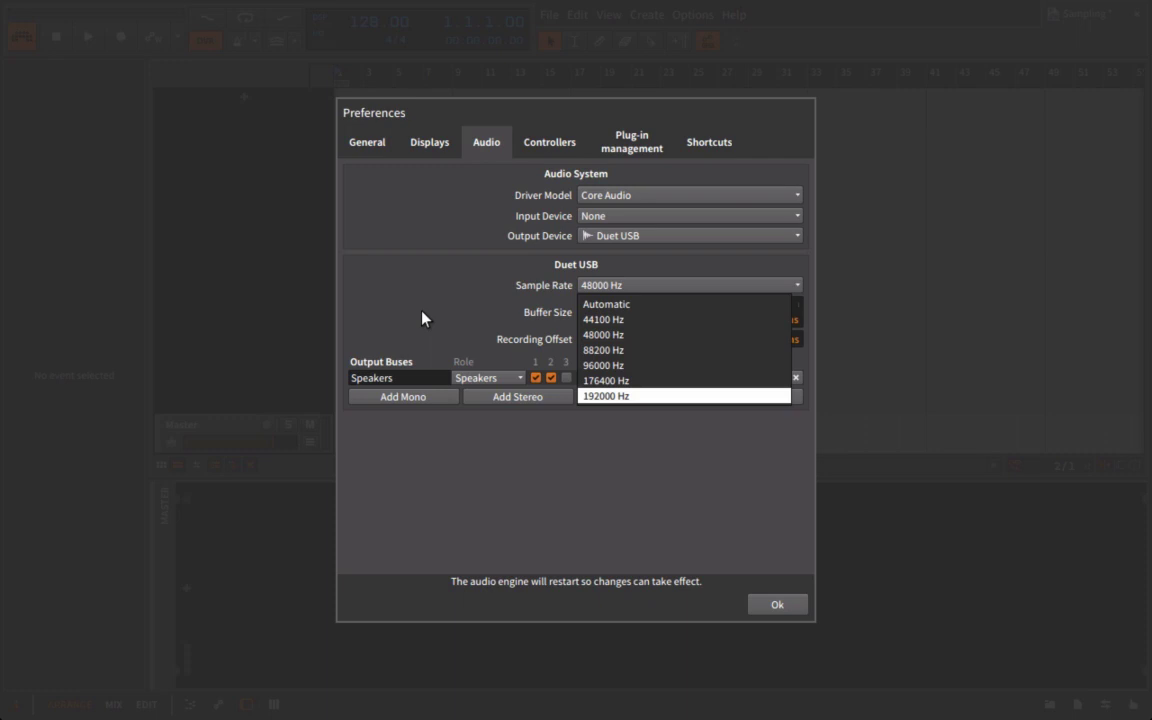
pyautogui.click(645, 321)
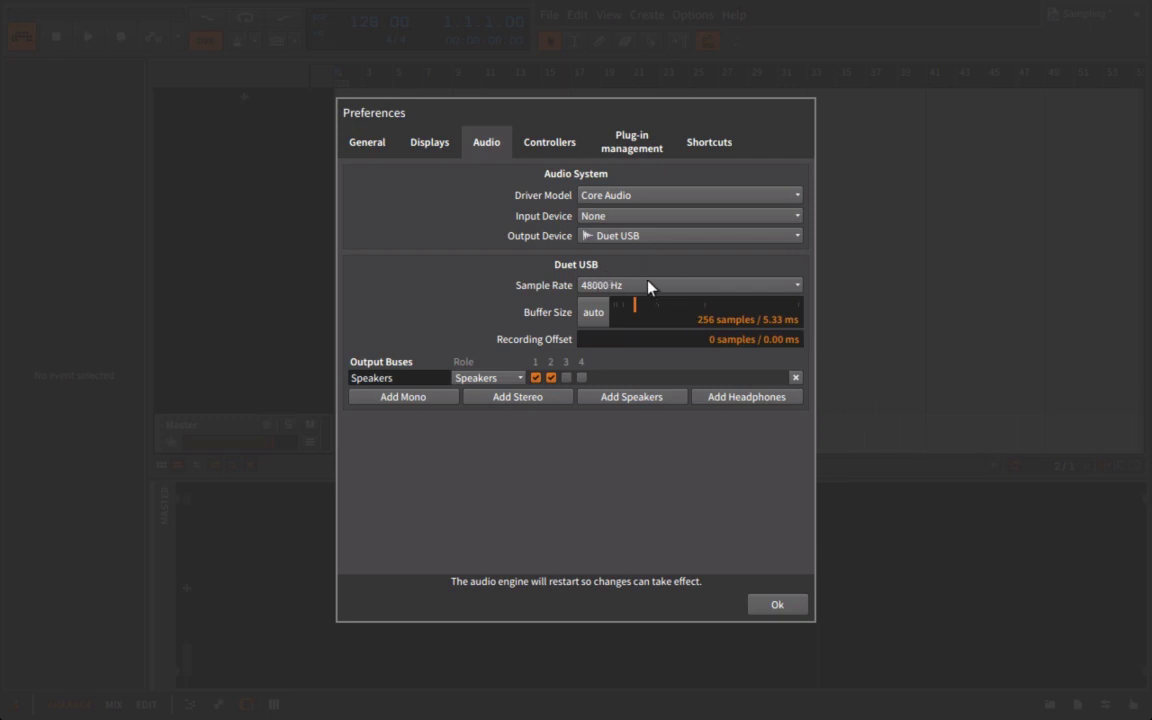
# Drag ThunderTube 4.wav and ThunderTube 4.mp3 (at bar 9) onto new tracks, then go full screen
pyautogui.click(792, 602)
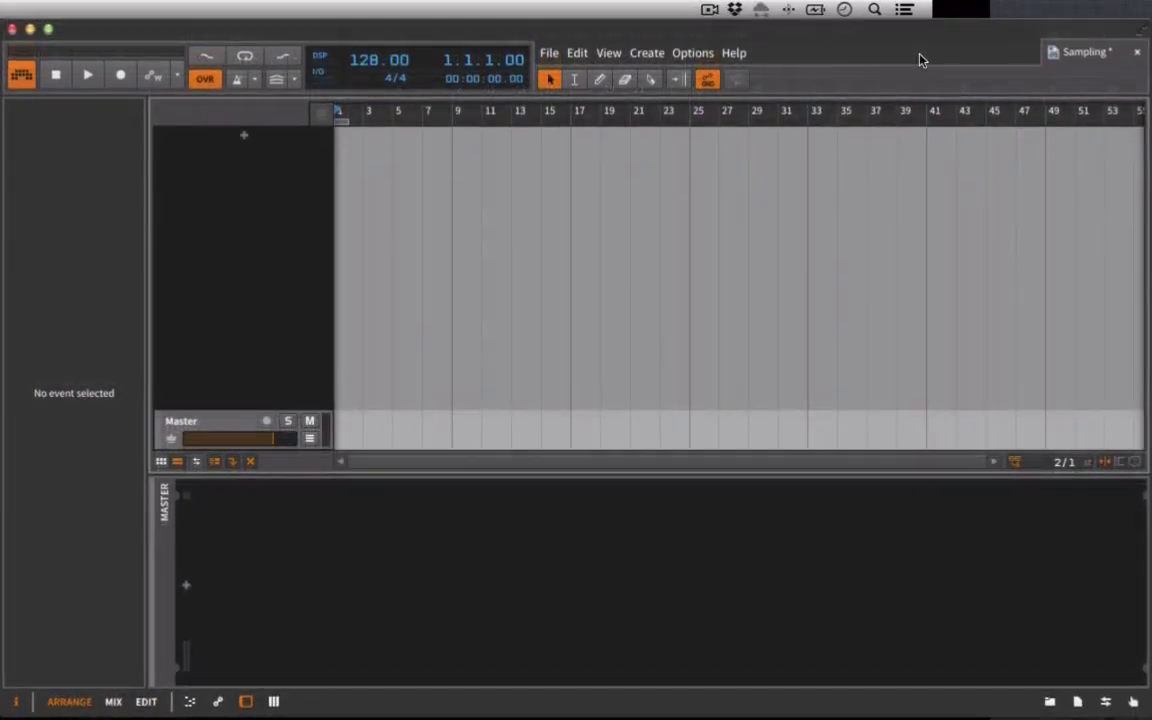
pyautogui.moveTo(830, 33); pyautogui.dragTo(851, 220)
pyautogui.click(800, 145)
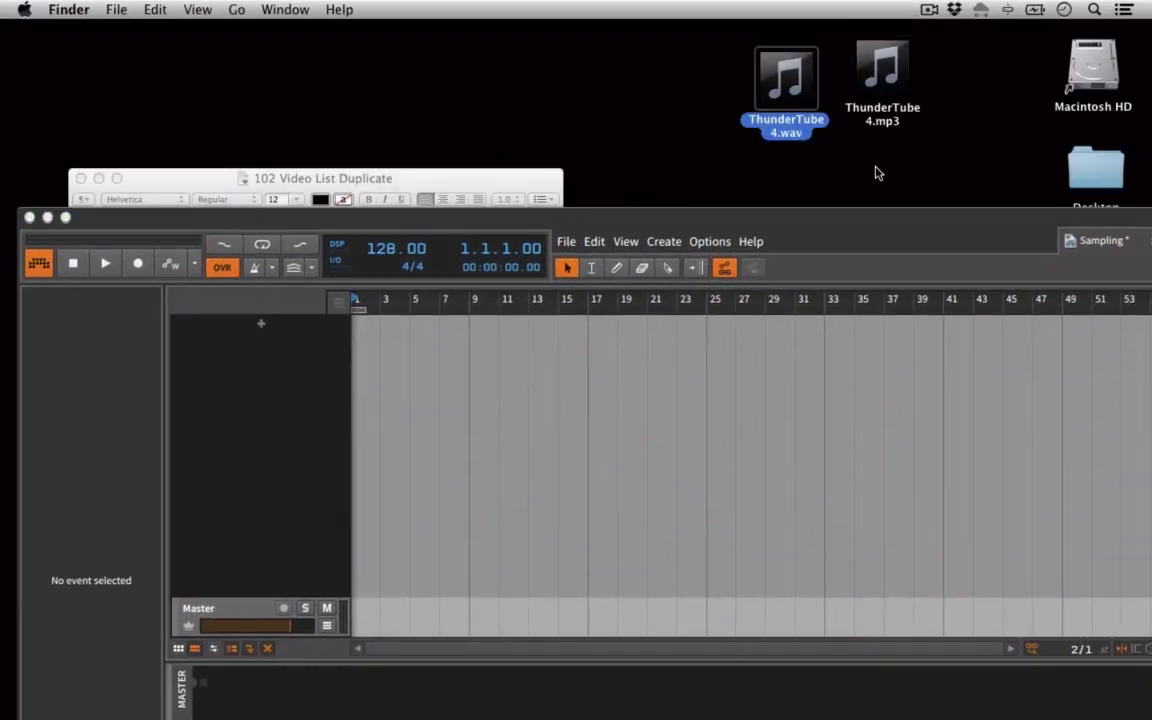
pyautogui.moveTo(805, 127); pyautogui.dragTo(382, 348)
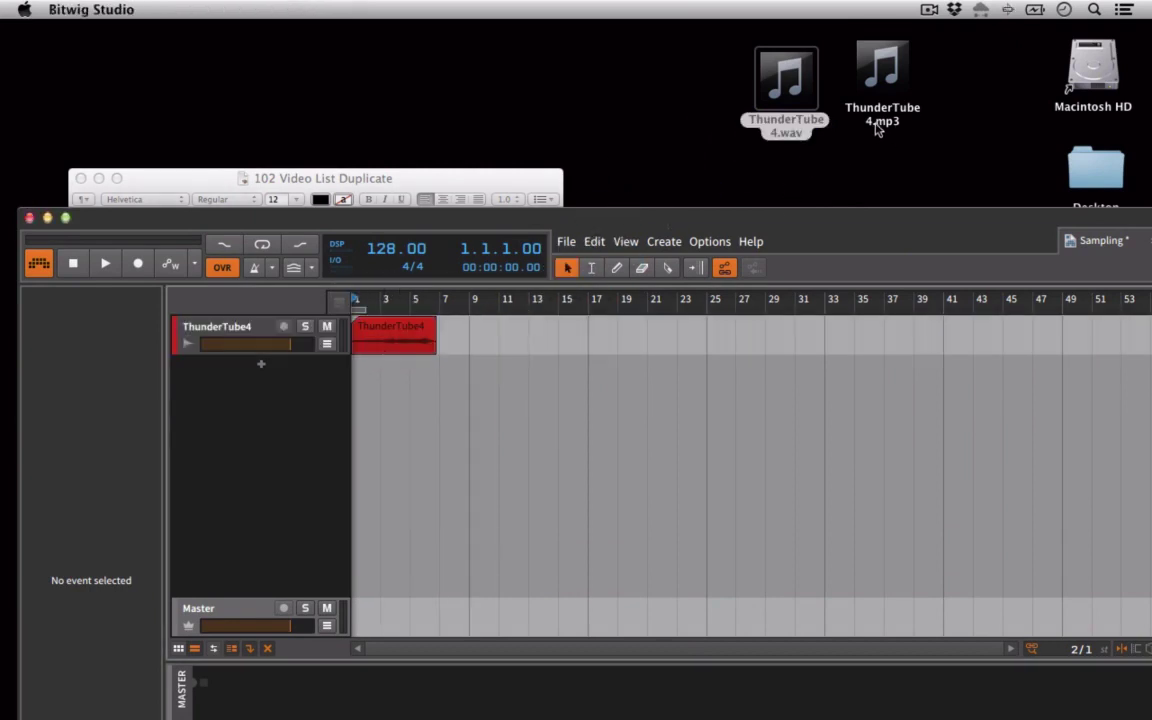
pyautogui.moveTo(882, 72); pyautogui.dragTo(490, 372)
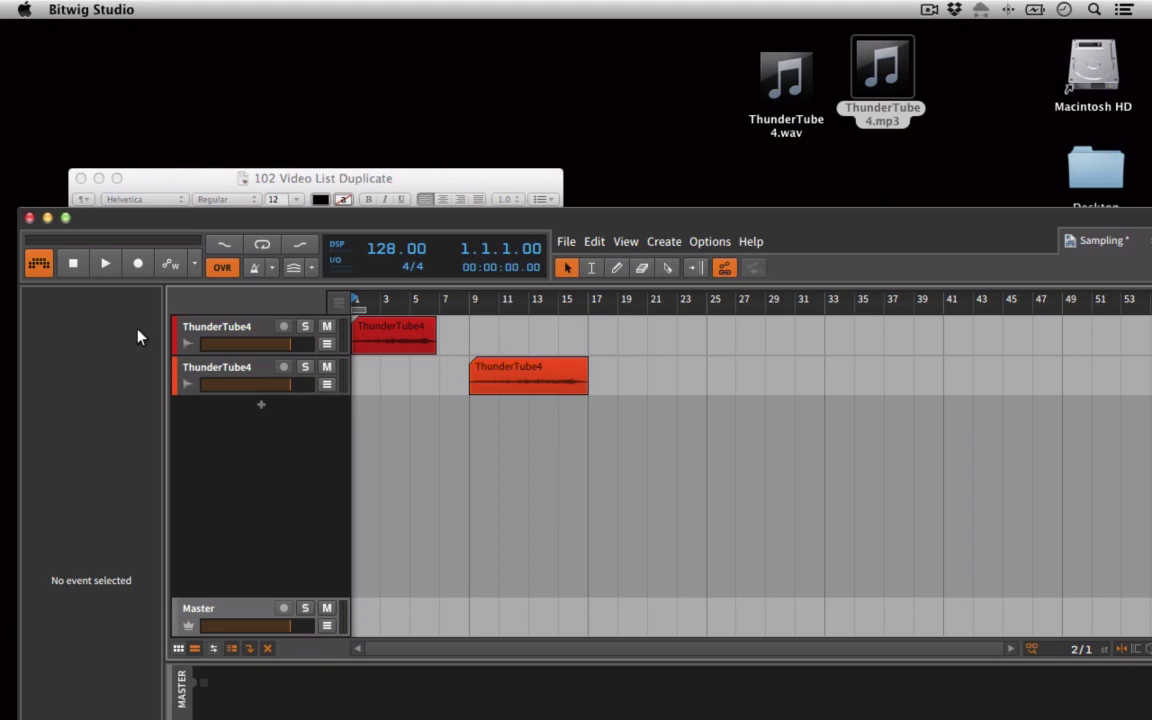
pyautogui.click(65, 217)
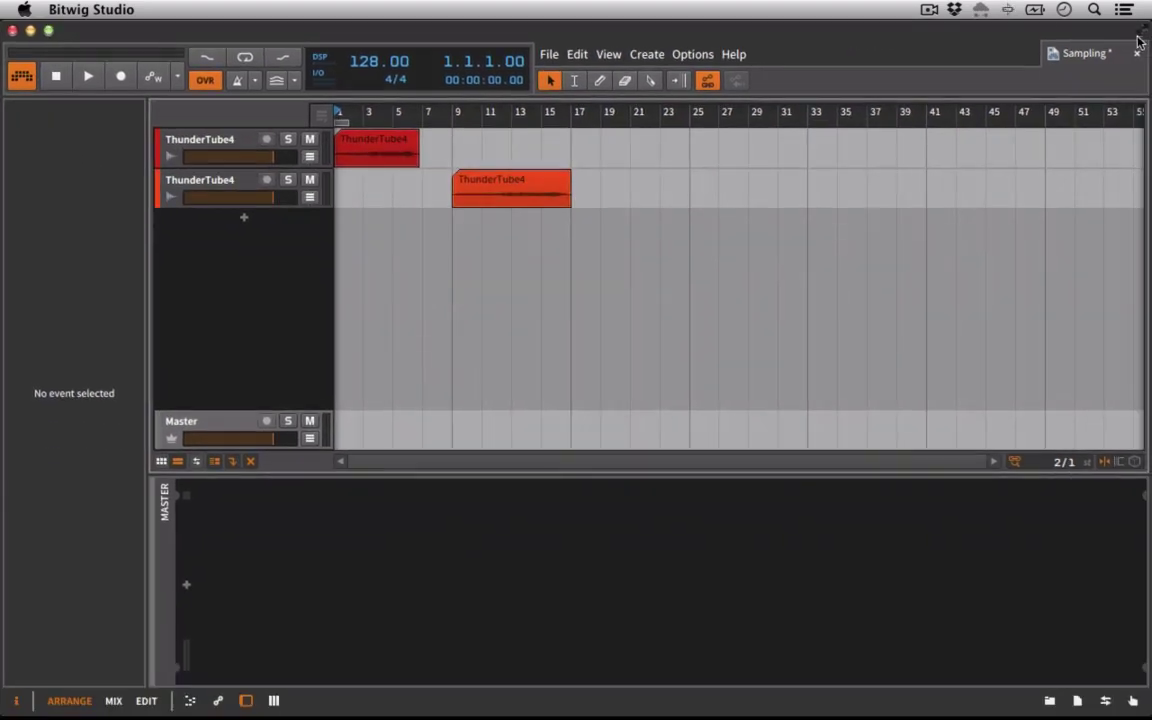
pyautogui.click(1138, 38)
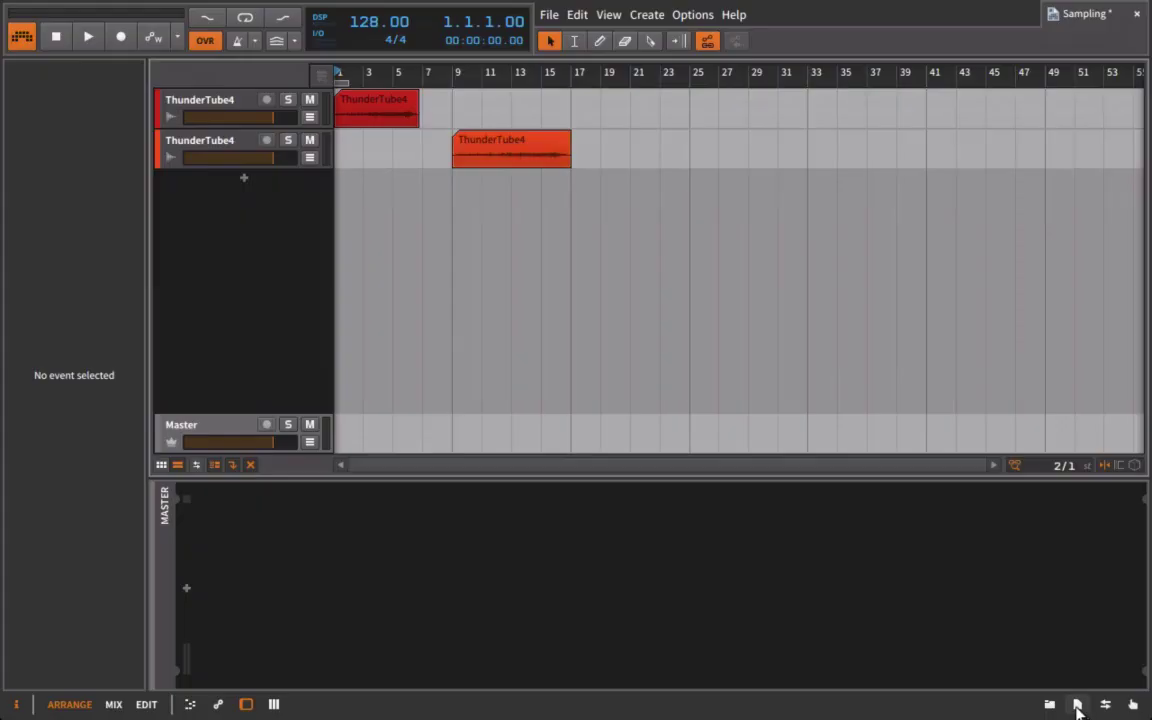
# Show Used Files and select ThunderTube4.wav to see its 96.0 kHz stereo 24-bit details
pyautogui.click(1077, 704)
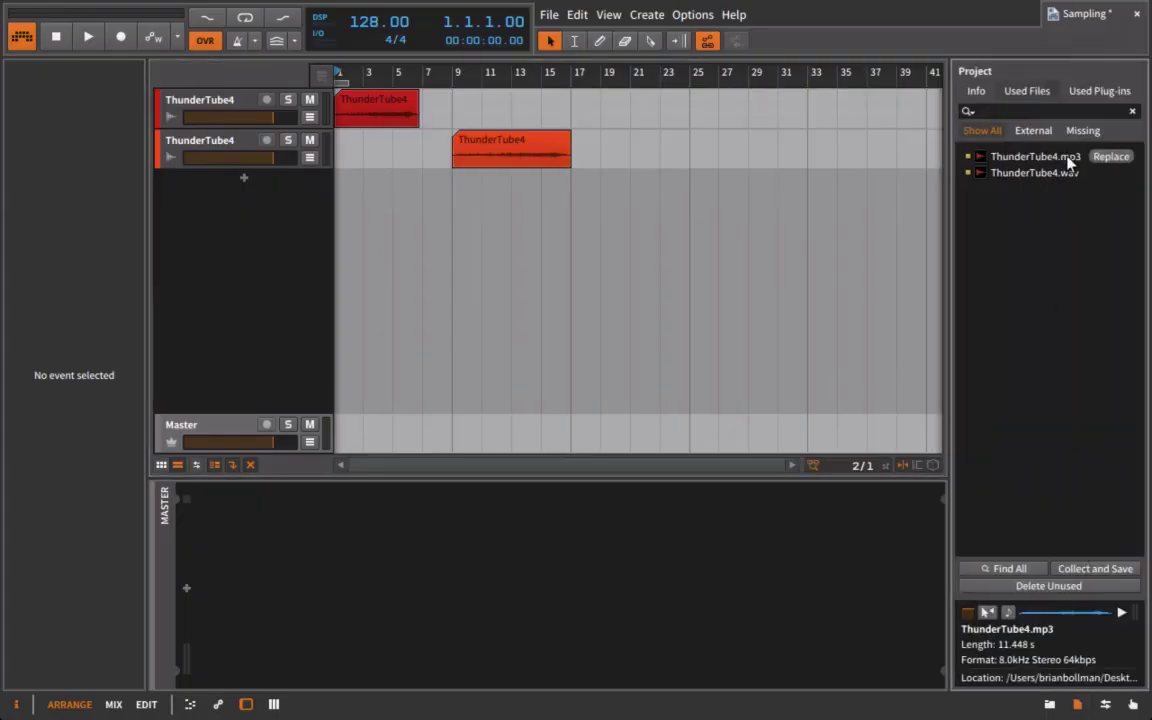
pyautogui.click(1018, 173)
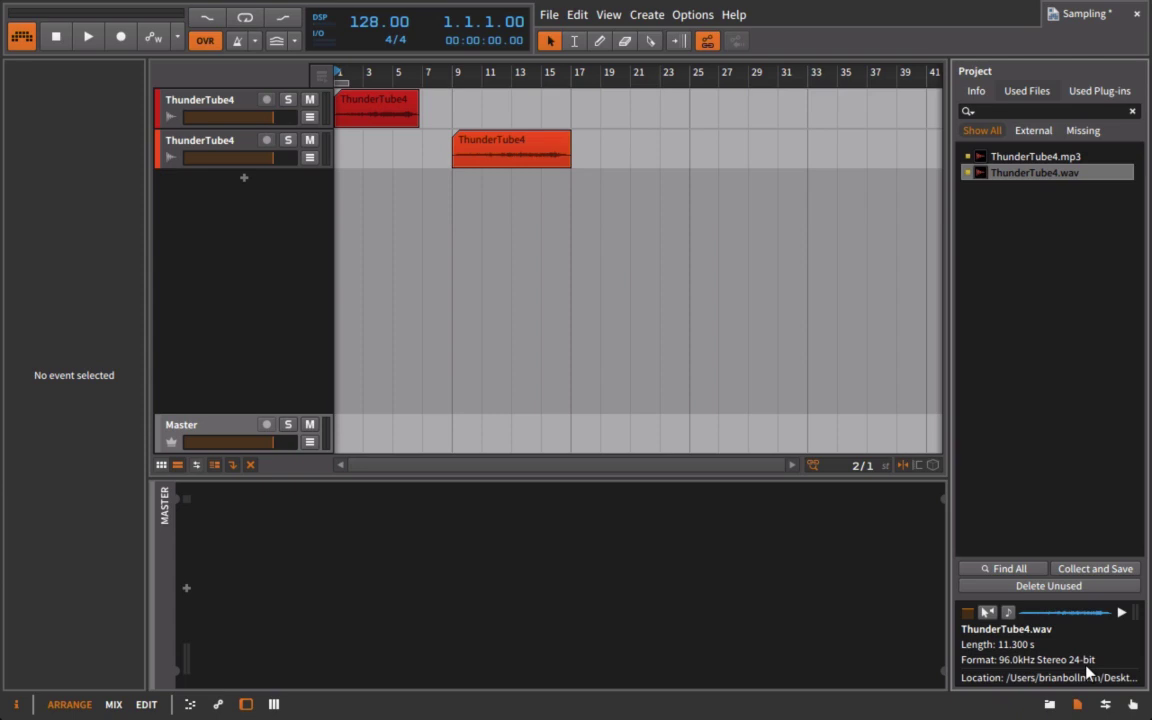
# Verify the 48000 Hz sample rate, then view the MP3's 8.0 kHz 64 kbps details
pyautogui.click(692, 14)
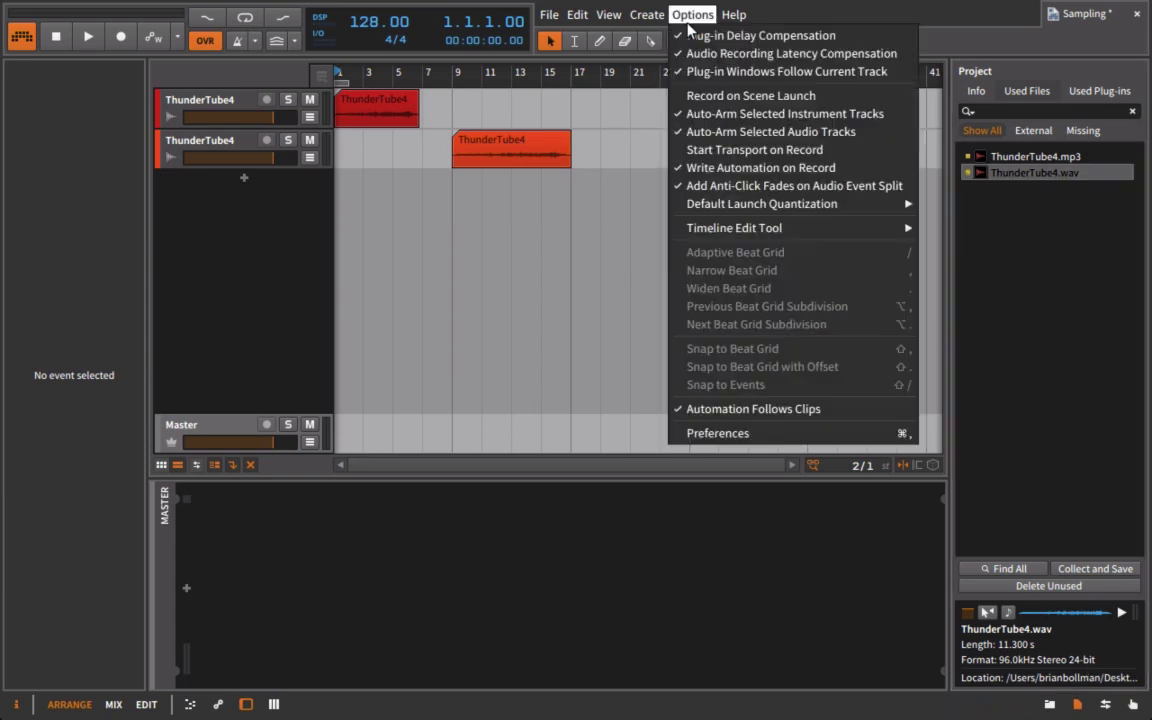
pyautogui.click(700, 432)
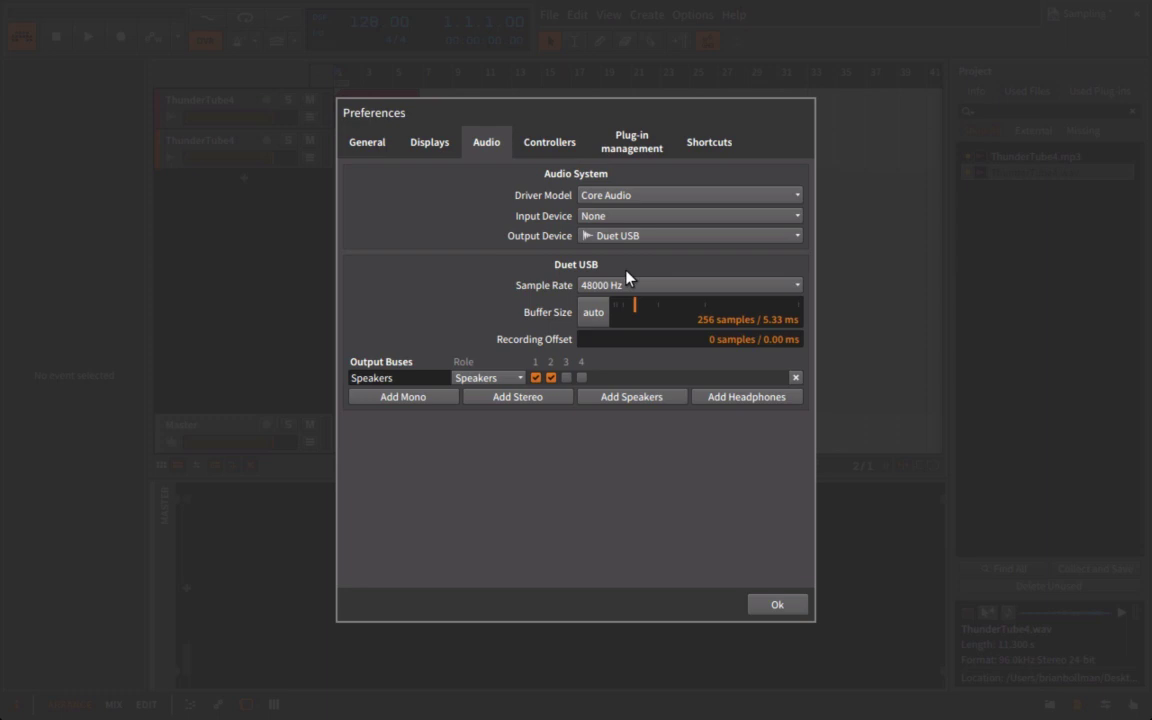
pyautogui.click(771, 604)
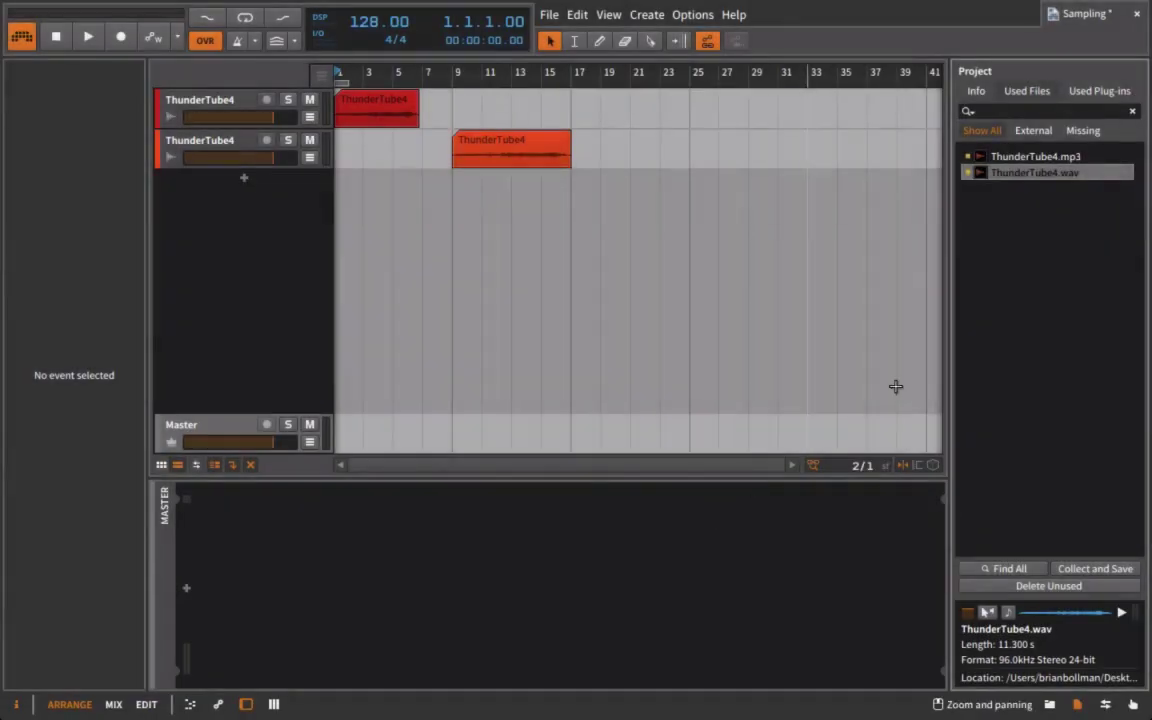
pyautogui.click(995, 160)
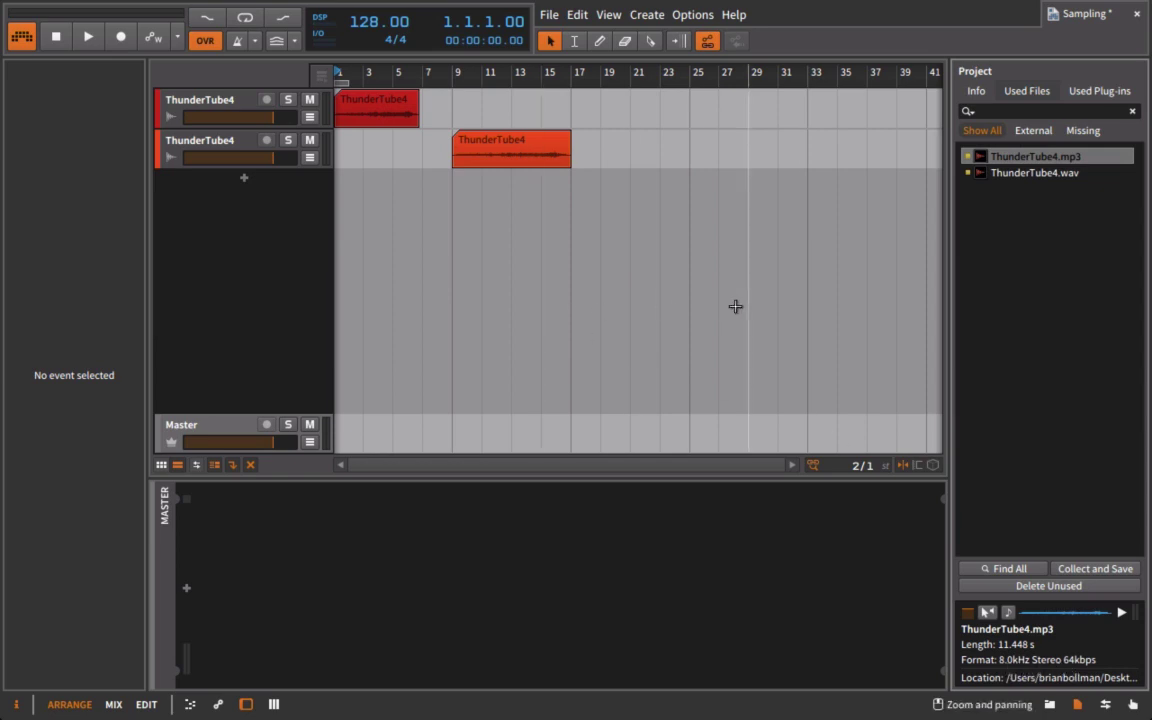
pyautogui.hscroll(-1, 735, 306)
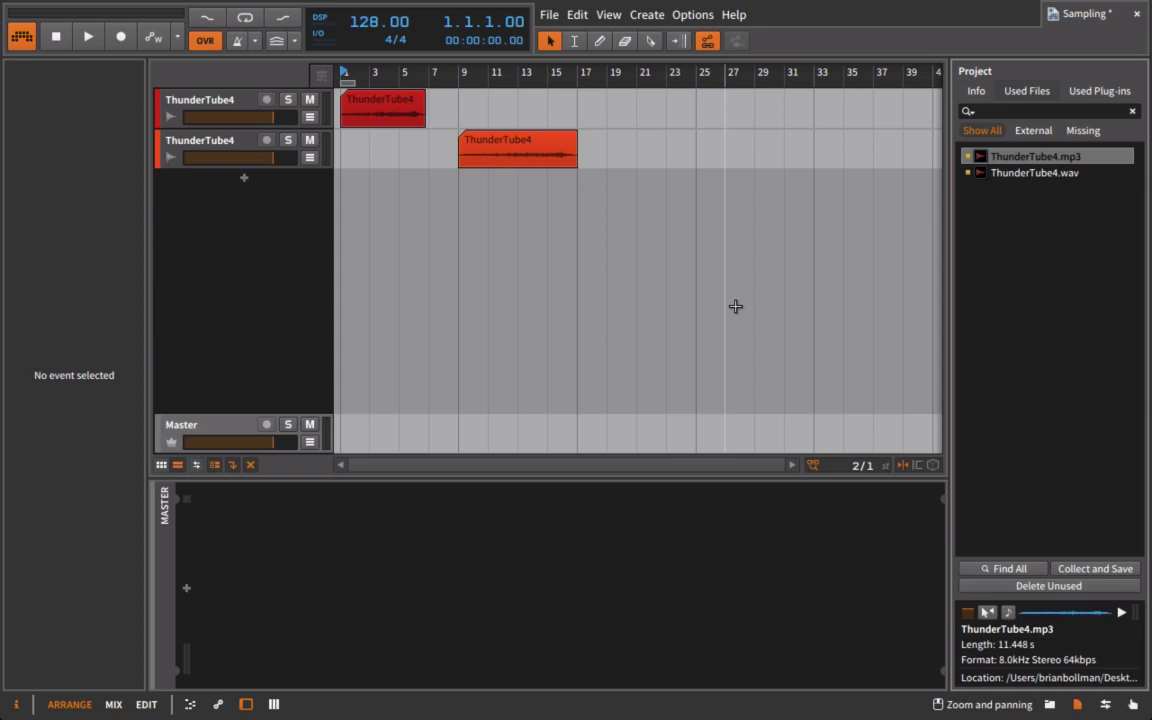
# Hide the Used Files panel and set both ThunderTube4 clips to Raw mode
pyautogui.click(1077, 704)
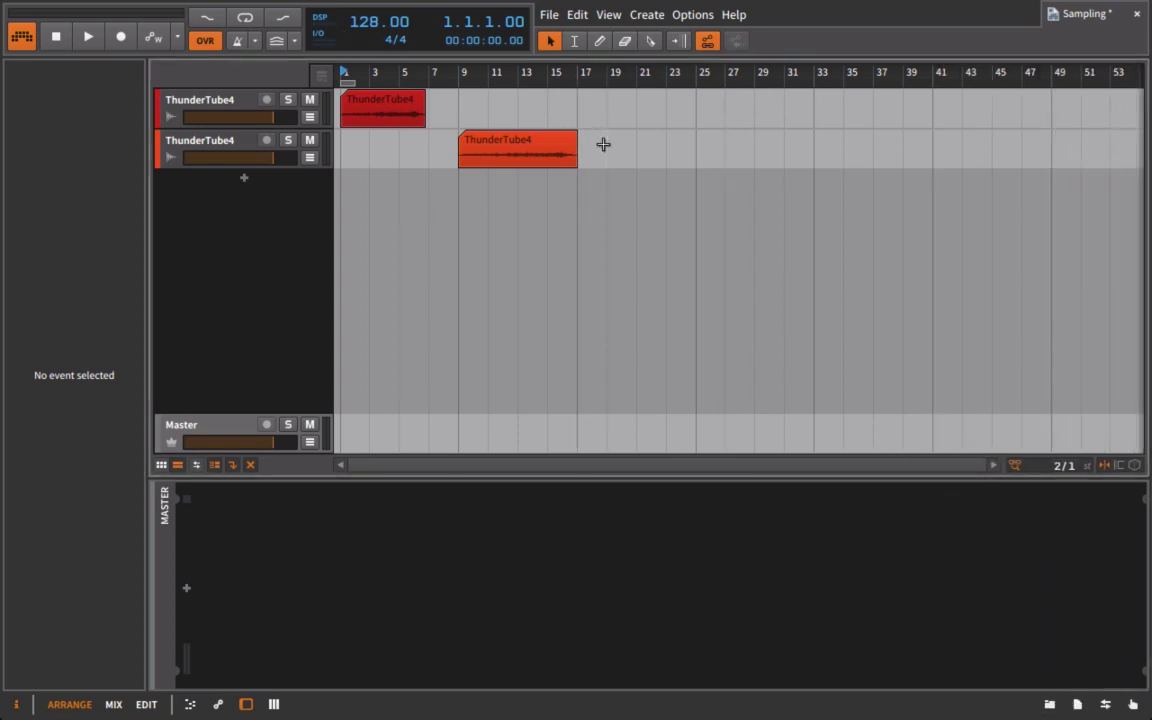
pyautogui.moveTo(603, 144); pyautogui.dragTo(340, 103)
pyautogui.click(85, 522)
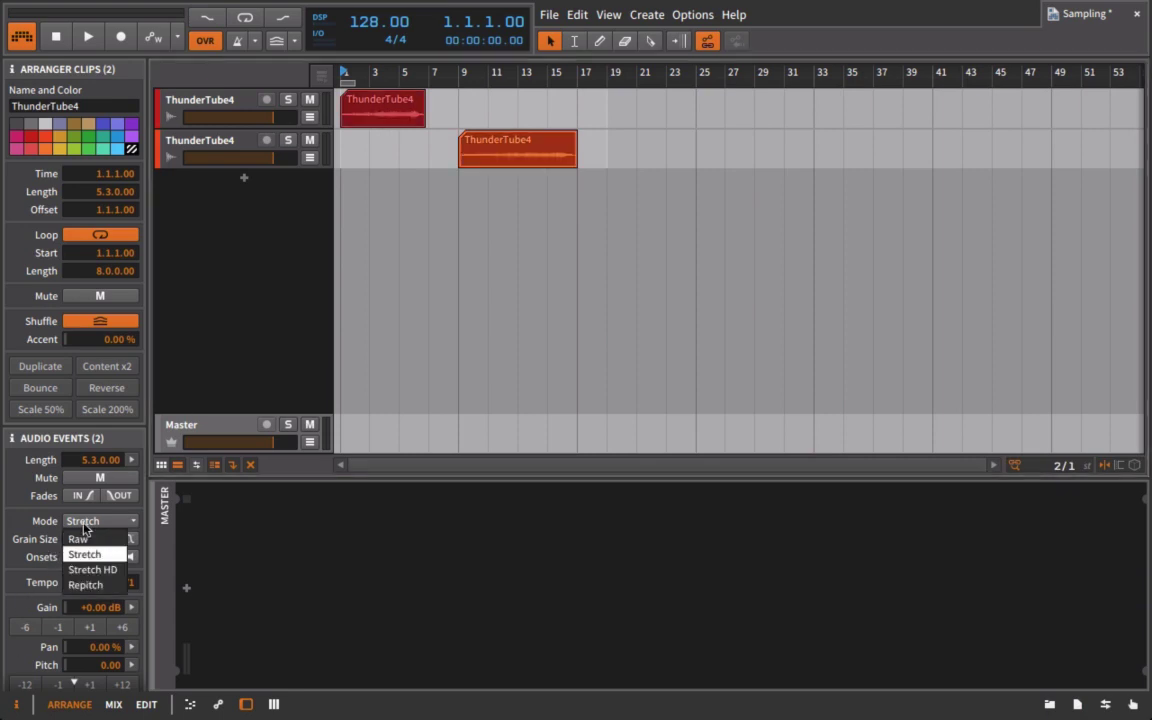
pyautogui.click(84, 537)
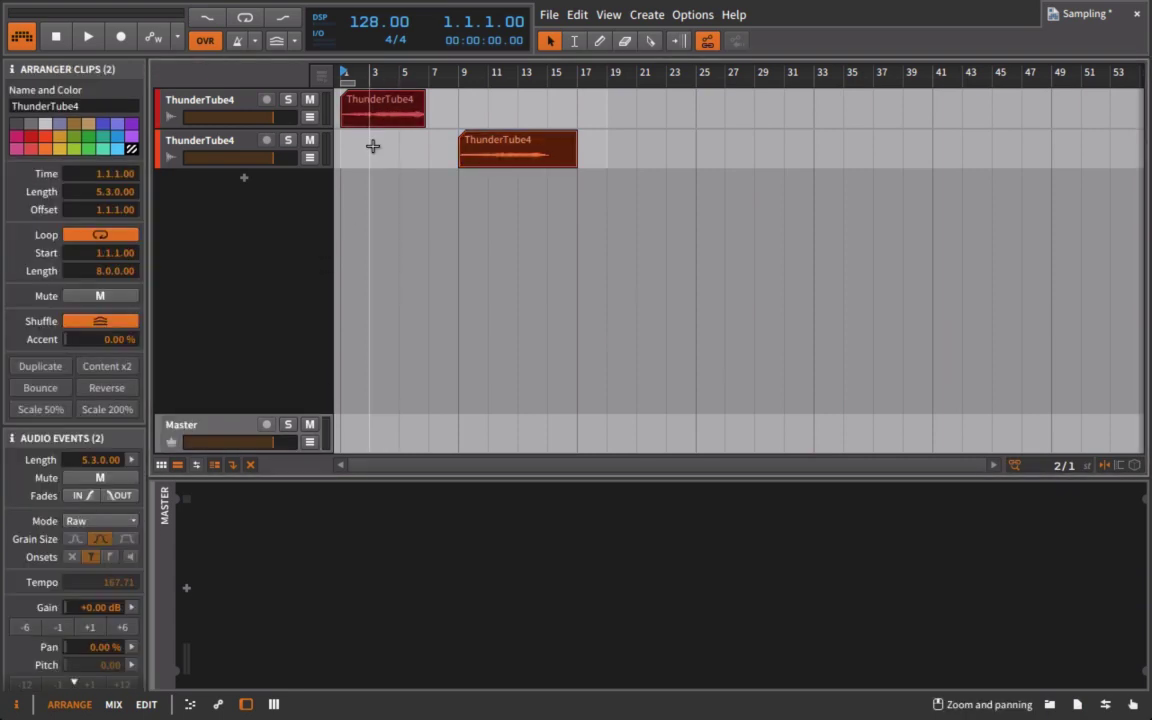
pyautogui.click(372, 146)
# Turn off looping on both clips and extend the first clip to end at bar 9
pyautogui.click(396, 113)
pyautogui.rightClick(392, 110)
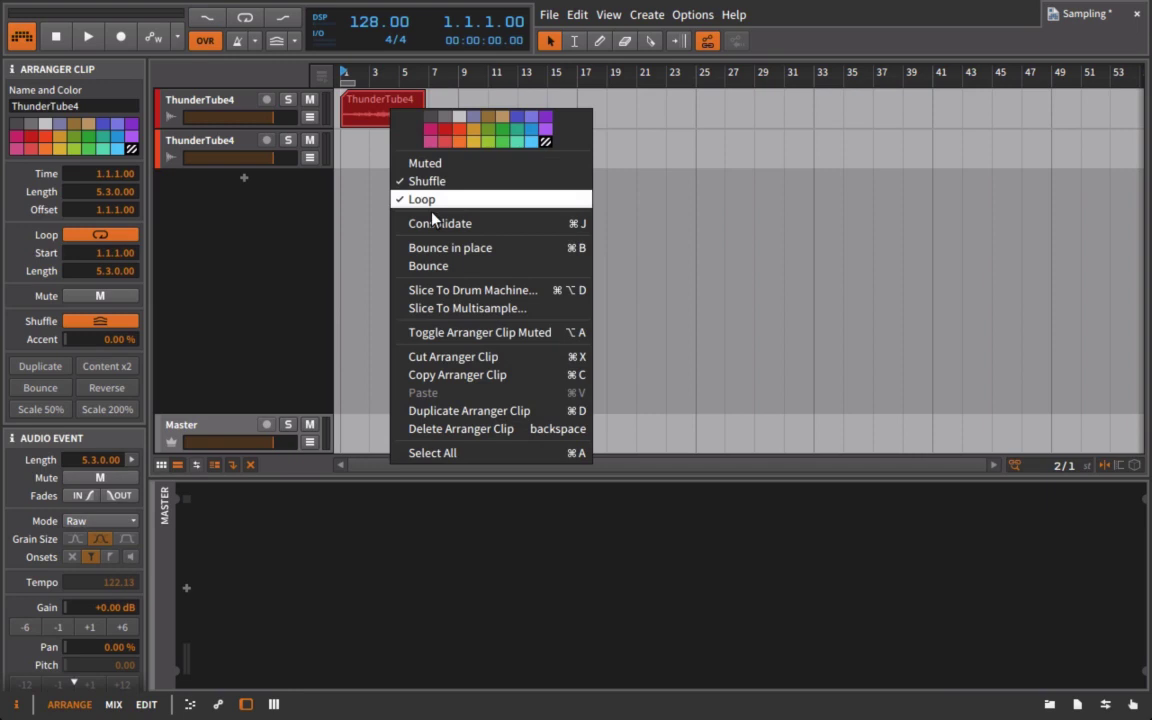
pyautogui.click(488, 141)
pyautogui.rightClick(470, 138)
pyautogui.click(505, 248)
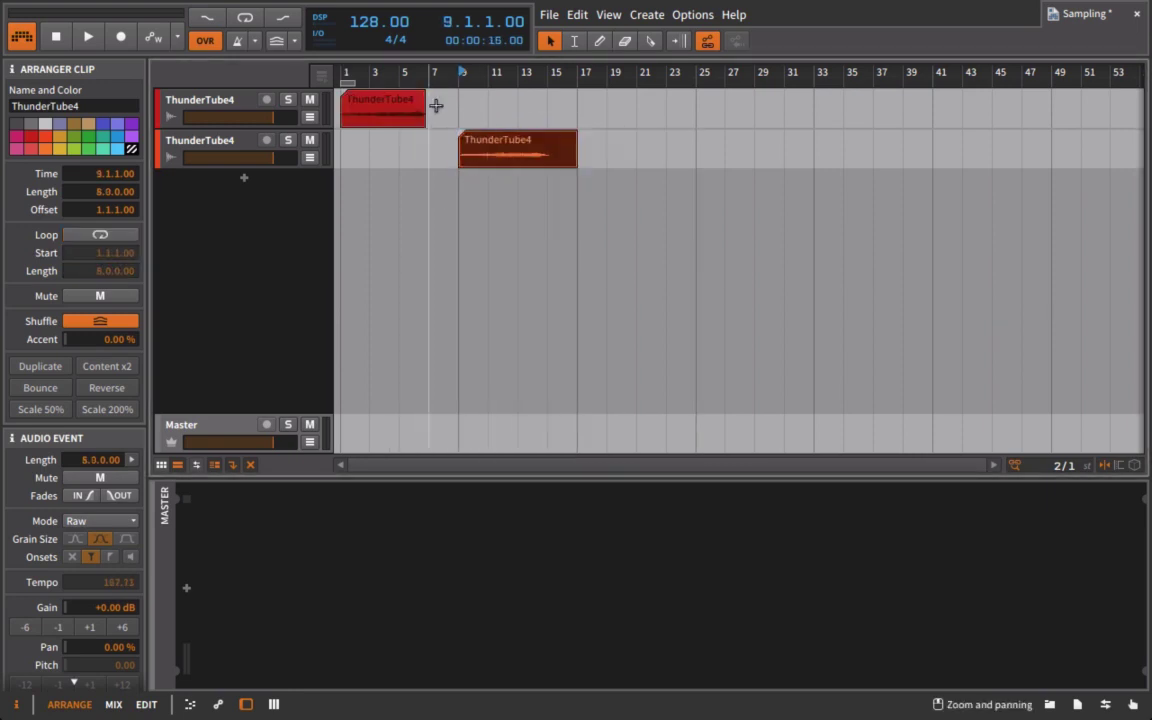
pyautogui.moveTo(426, 105); pyautogui.dragTo(458, 105)
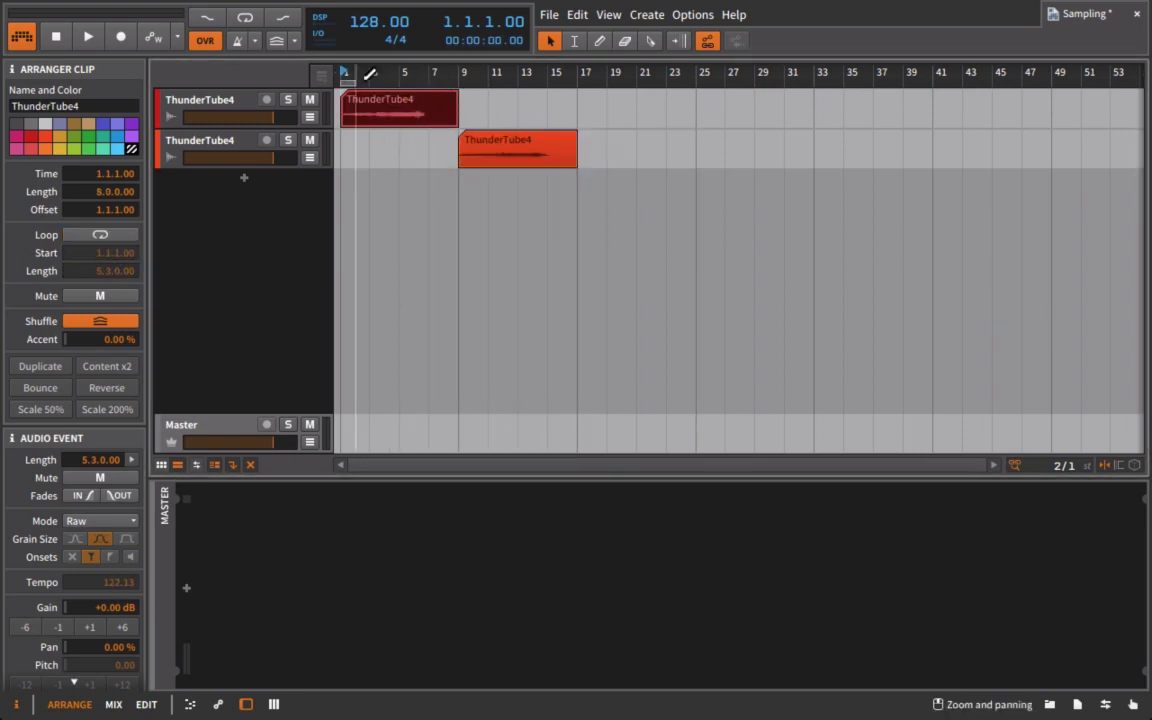
# Open the clip in the detail editor and play the WAV from the start, viewing its file details
pyautogui.doubleClick(388, 113)
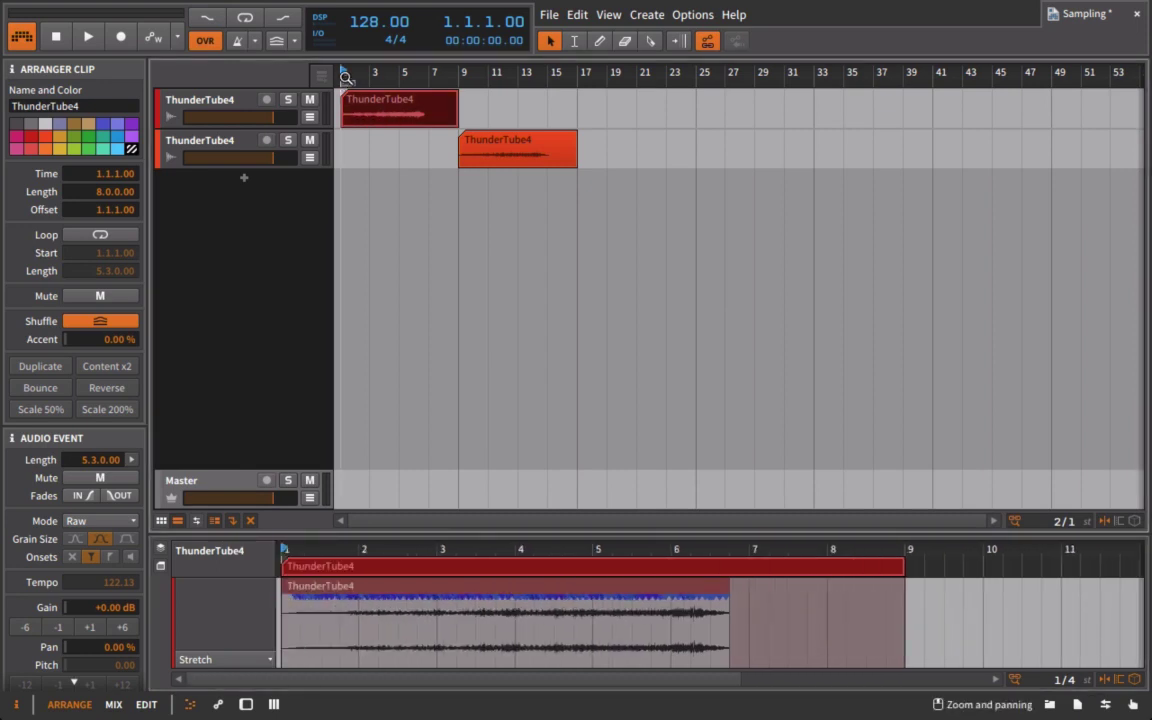
pyautogui.press('space')
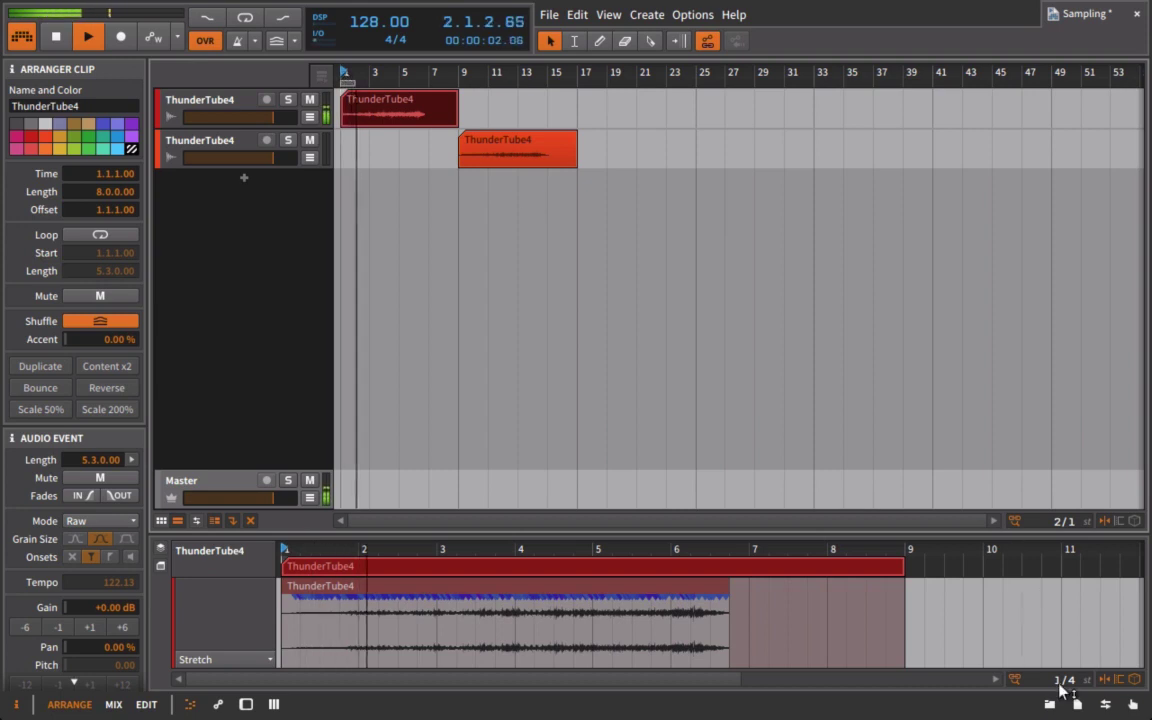
pyautogui.hotkey('alt', 'p')
pyautogui.click(1060, 174)
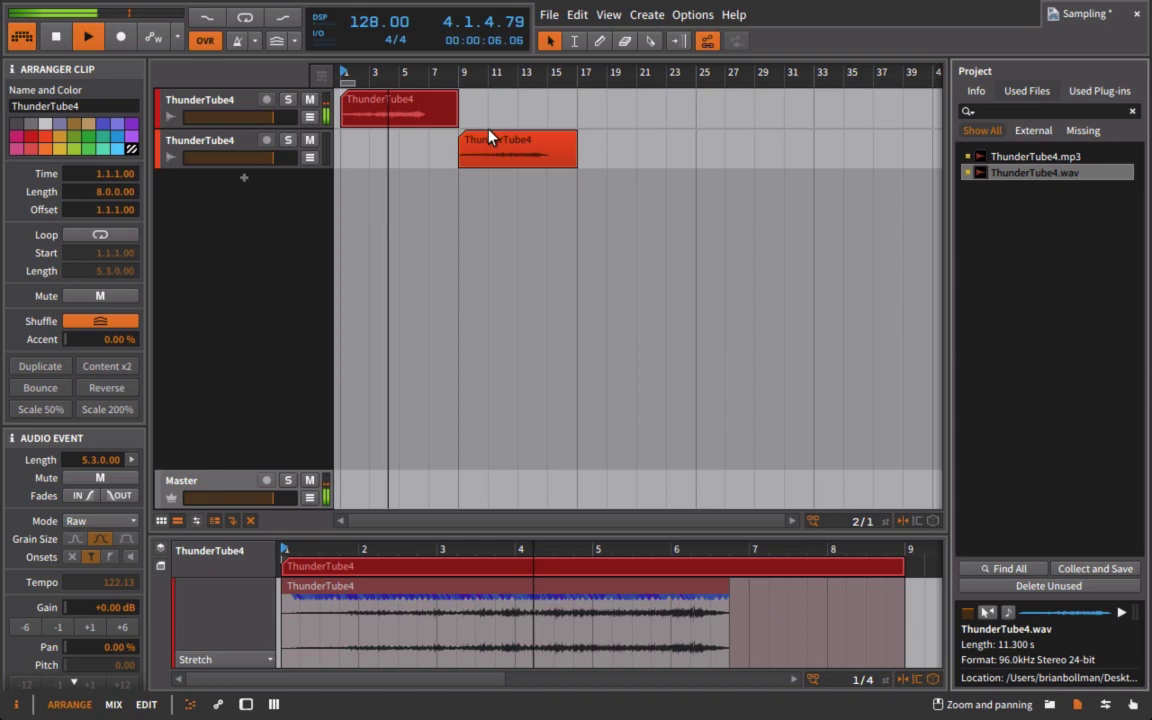
pyautogui.press('space')
# Play the MP3 clip from bar 9, skip ahead near bar 14, stop, and save the project
pyautogui.click(459, 72)
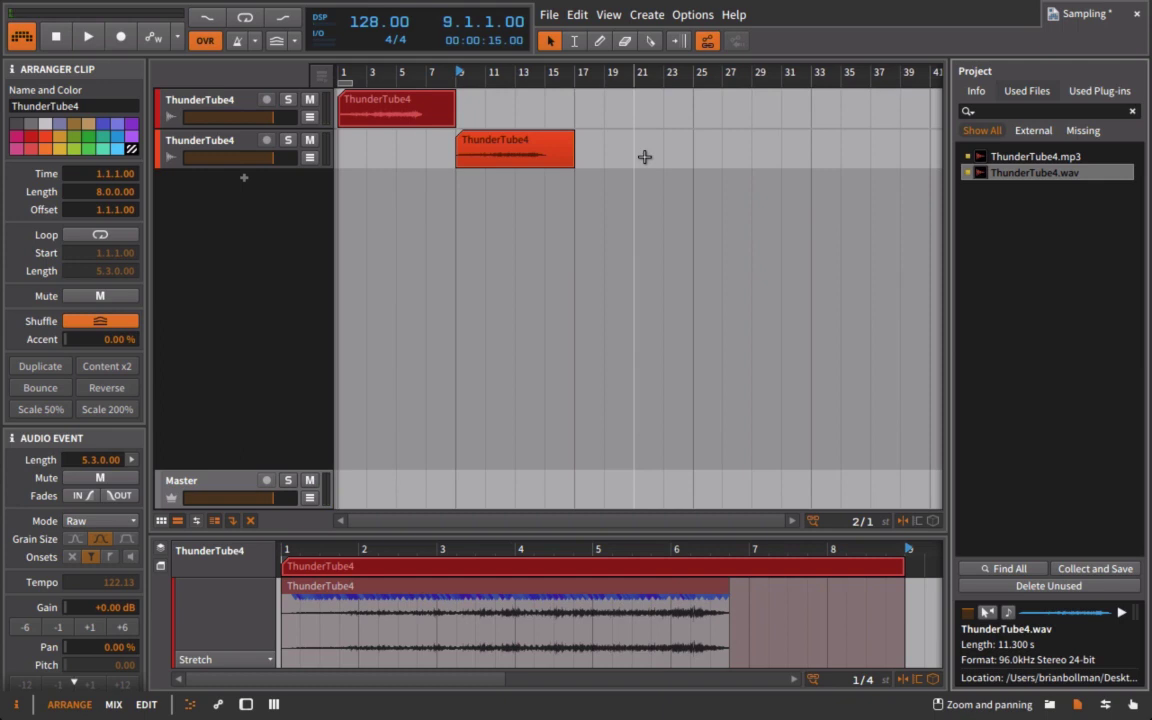
pyautogui.press('space')
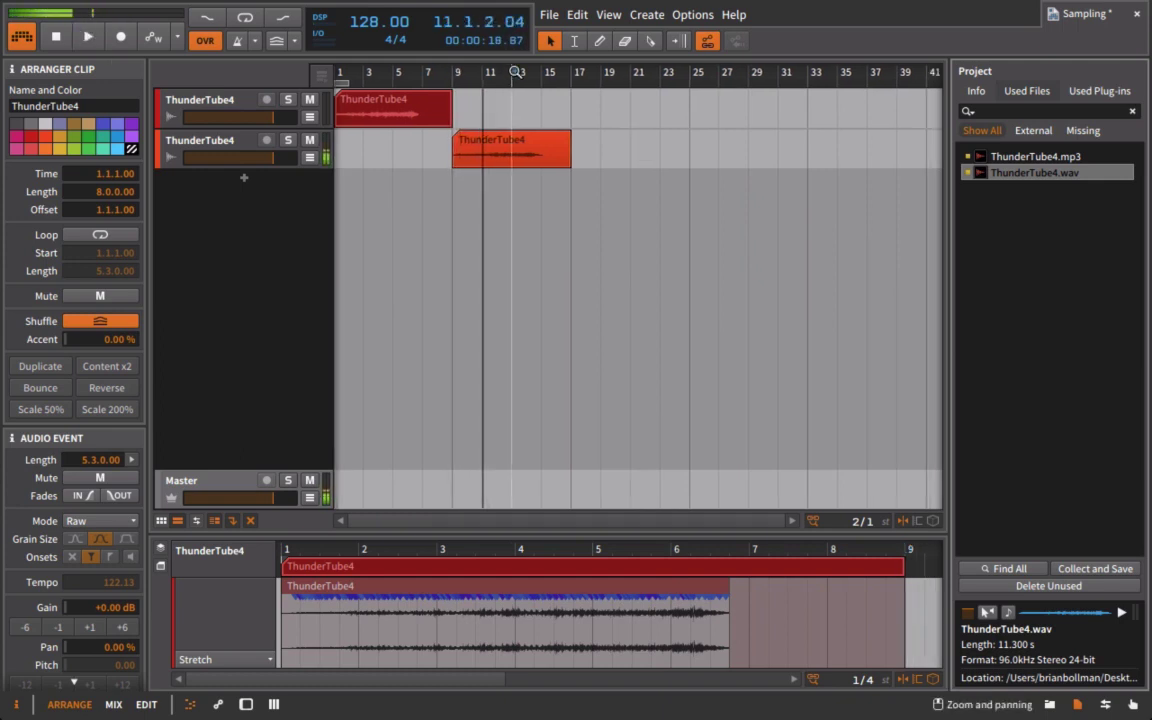
pyautogui.click(520, 72)
pyautogui.click(531, 72)
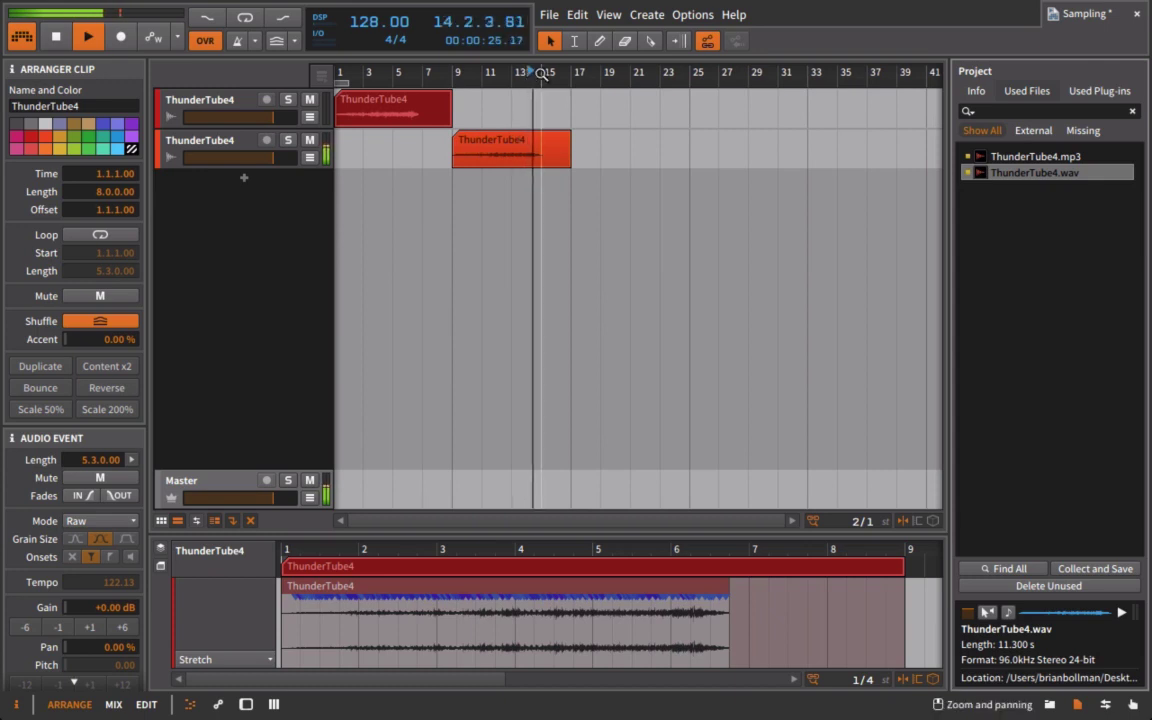
pyautogui.press('space')
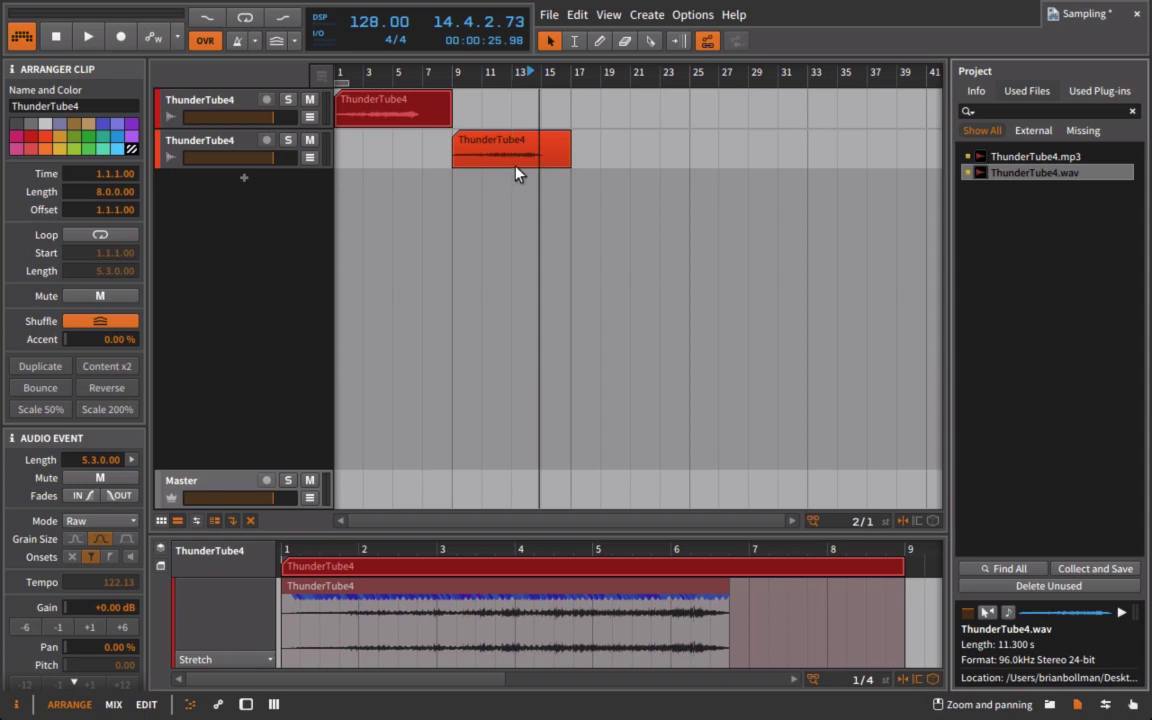
pyautogui.hotkey('ctrl', 's')
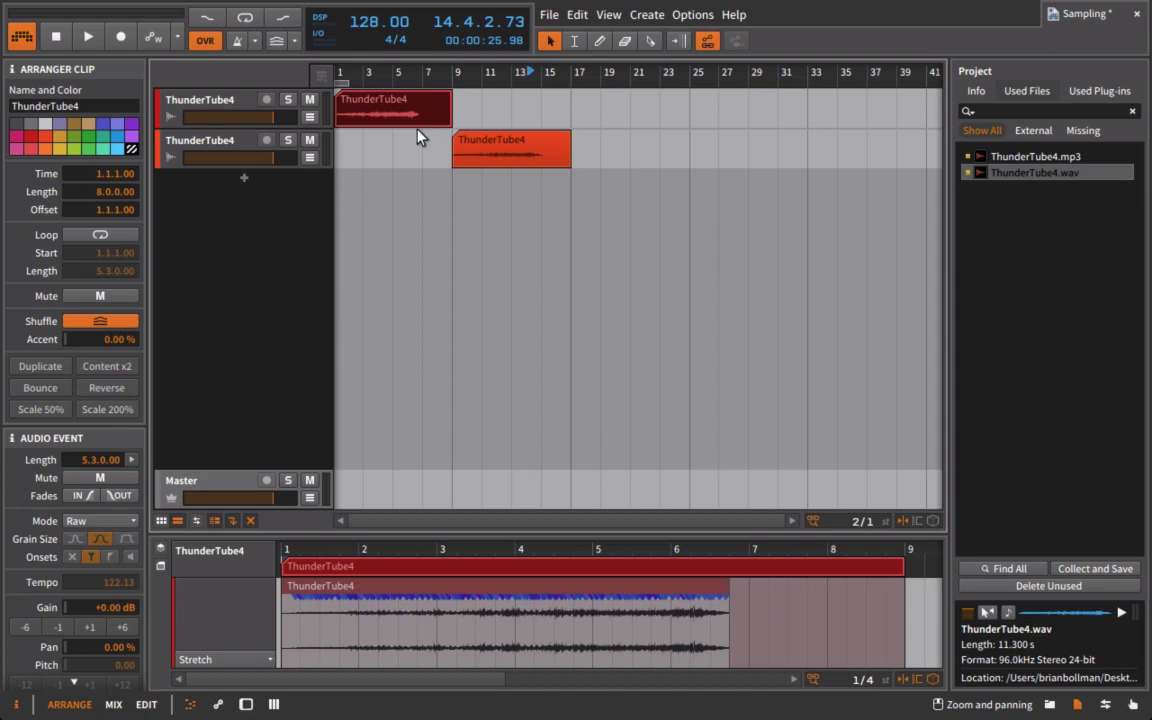
pyautogui.hotkey('ctrl', 's')
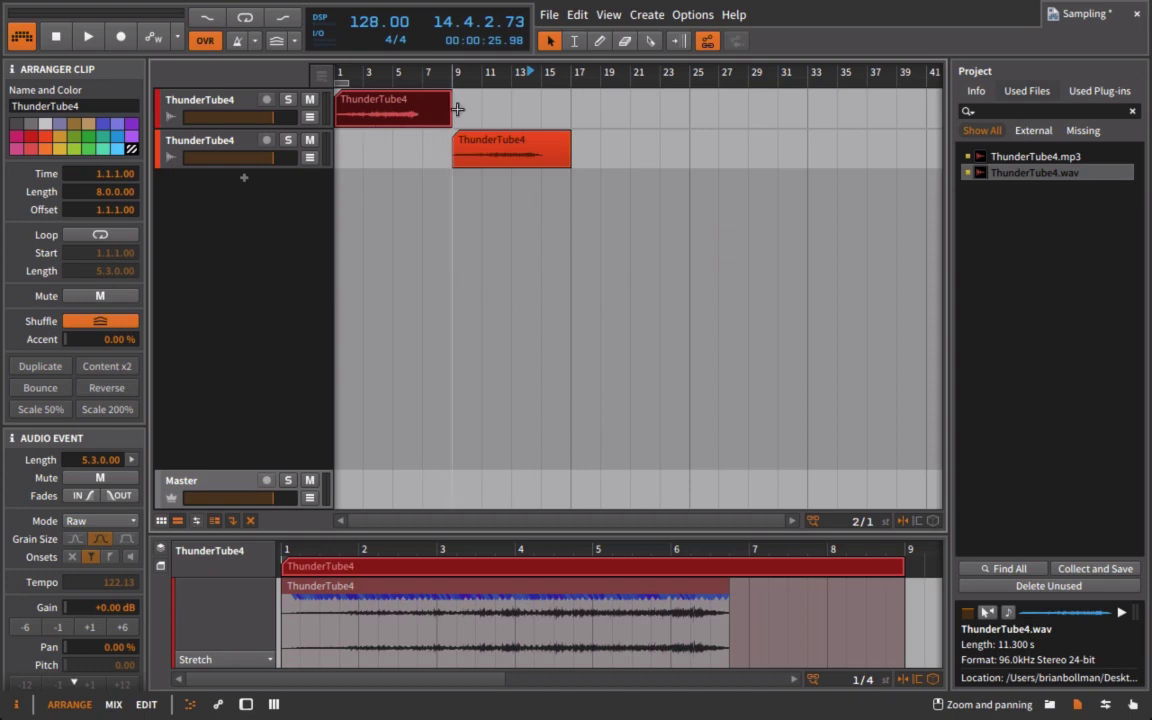
# Drag a Chorus device from the Device Browser onto each of the two ThunderTube4 tracks
pyautogui.click(202, 92)
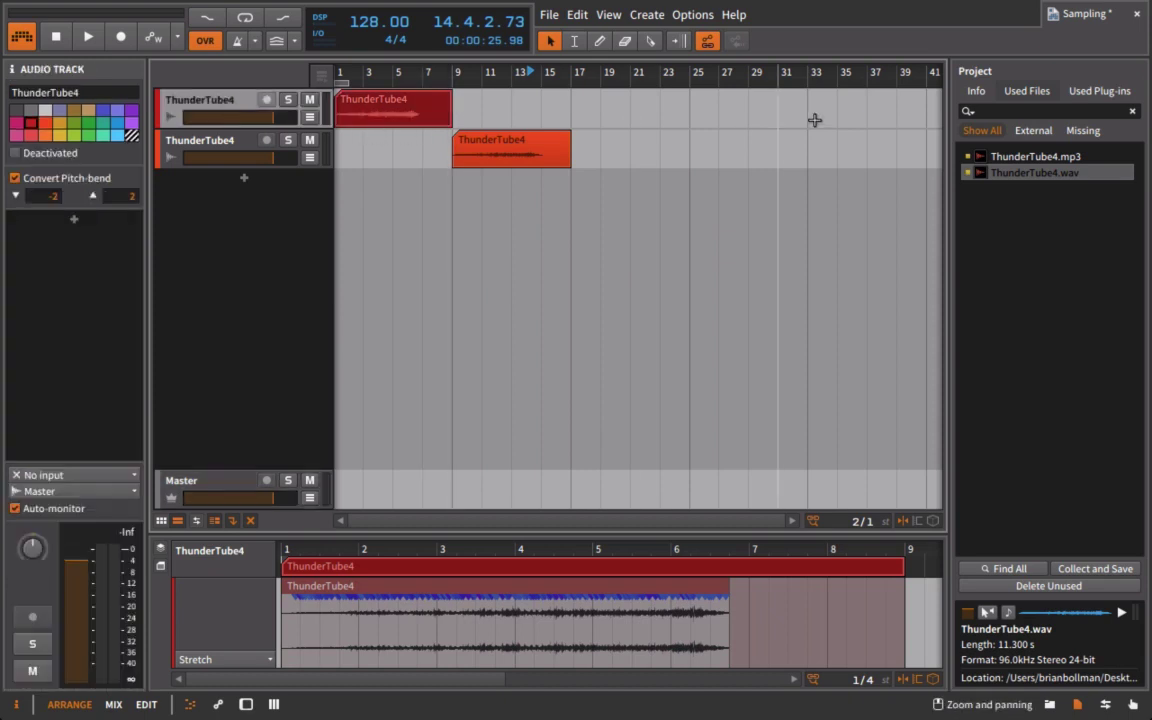
pyautogui.click(1049, 704)
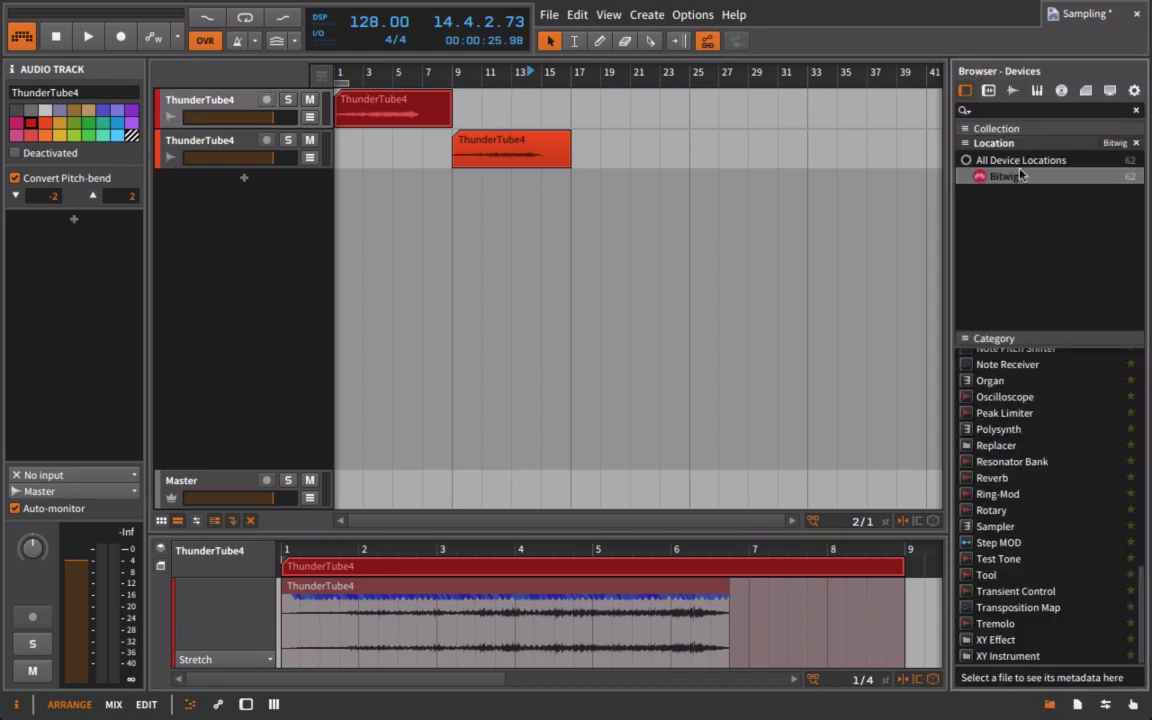
pyautogui.scroll(3, 1080, 483)
pyautogui.scroll(10, 1080, 480)
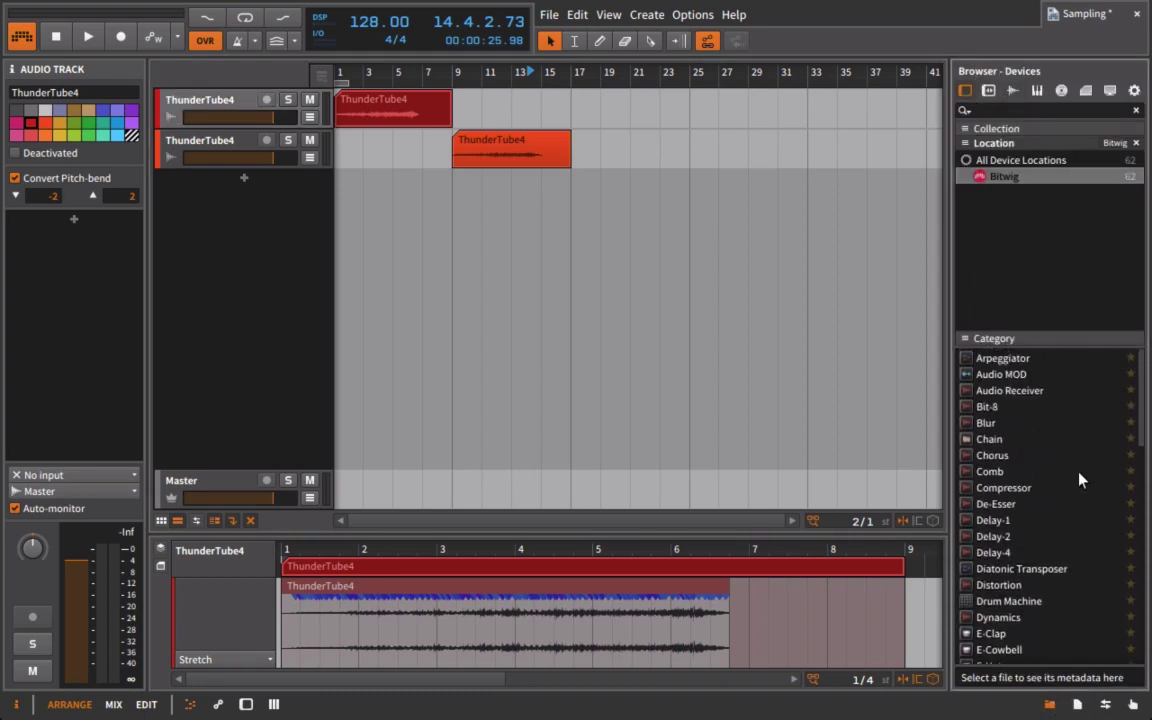
pyautogui.moveTo(995, 460); pyautogui.dragTo(222, 112)
pyautogui.moveTo(990, 455); pyautogui.dragTo(198, 147)
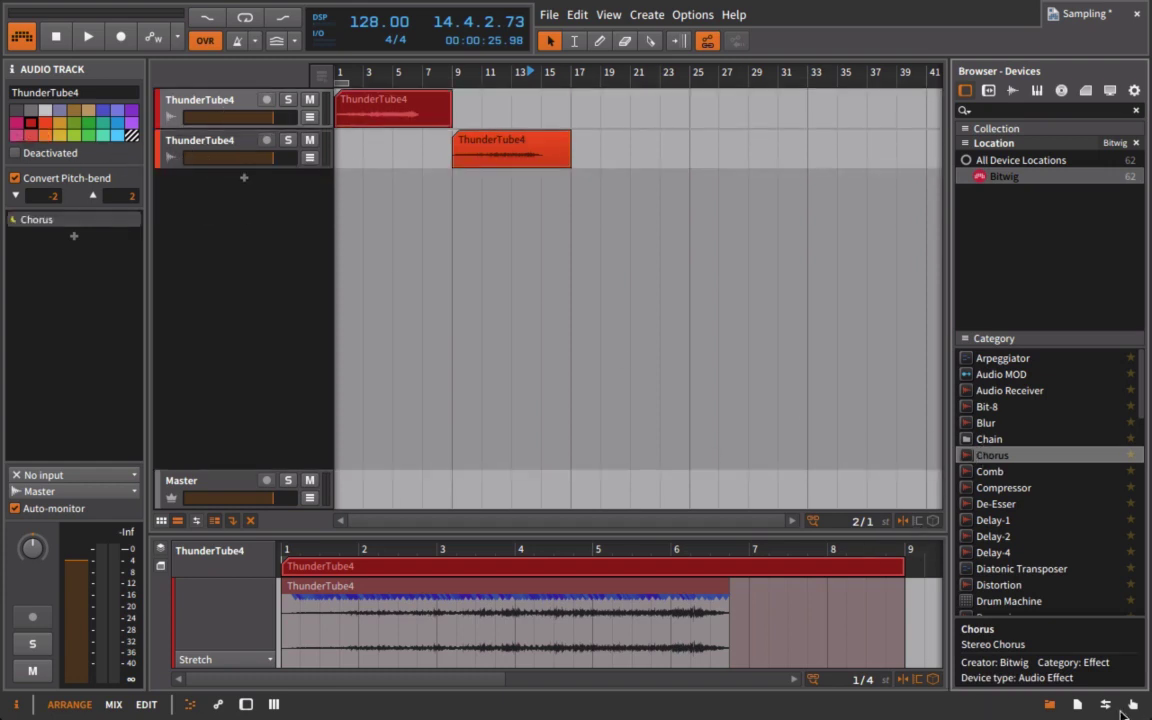
pyautogui.click(1049, 704)
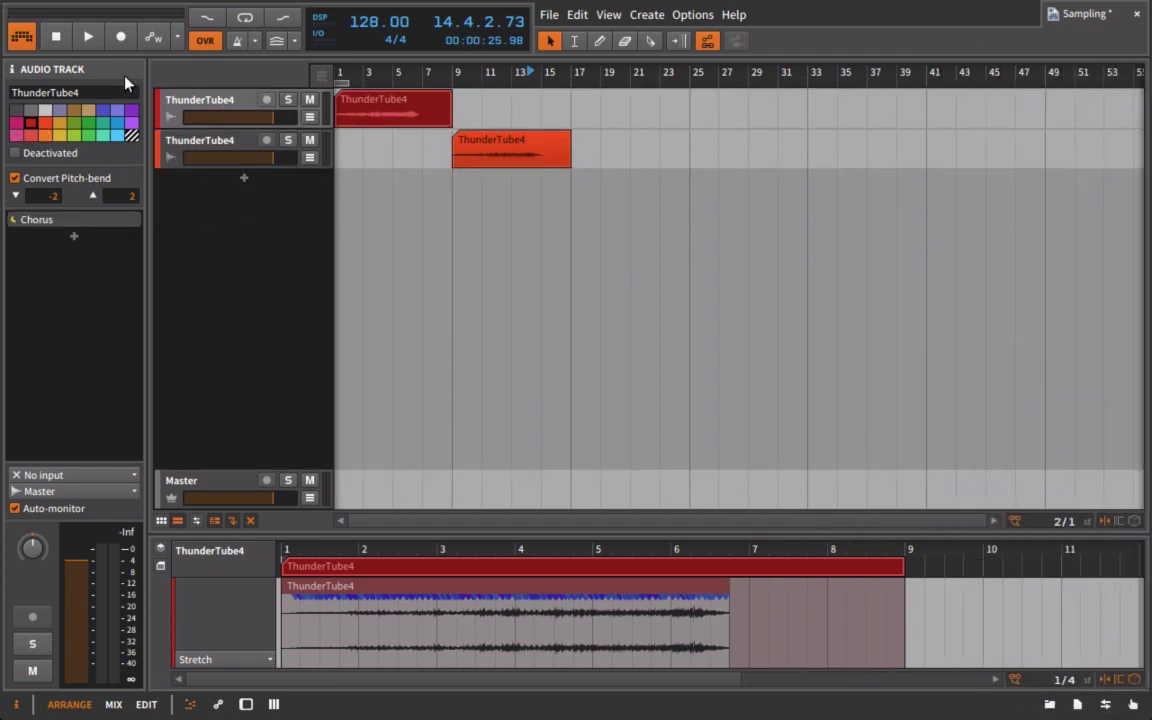
# Solo the first ThunderTube4 track, play from bar 5 and show its device chain
pyautogui.click(345, 74)
pyautogui.click(288, 100)
pyautogui.press('space')
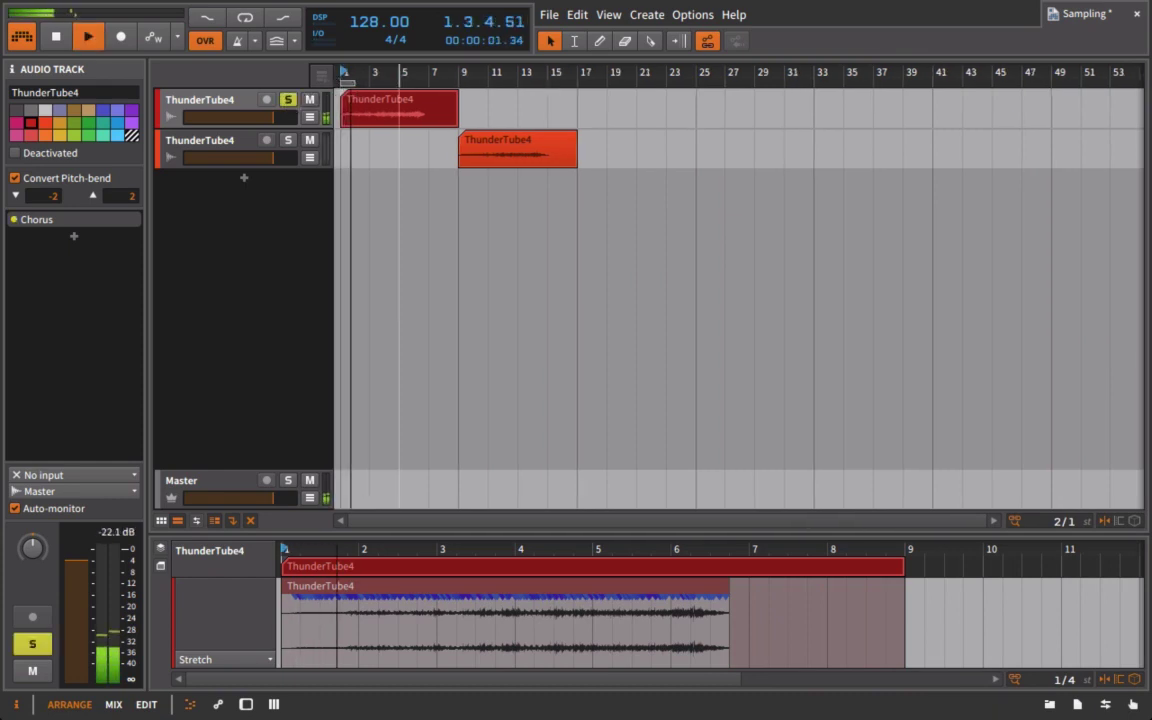
pyautogui.click(400, 73)
pyautogui.press('d')
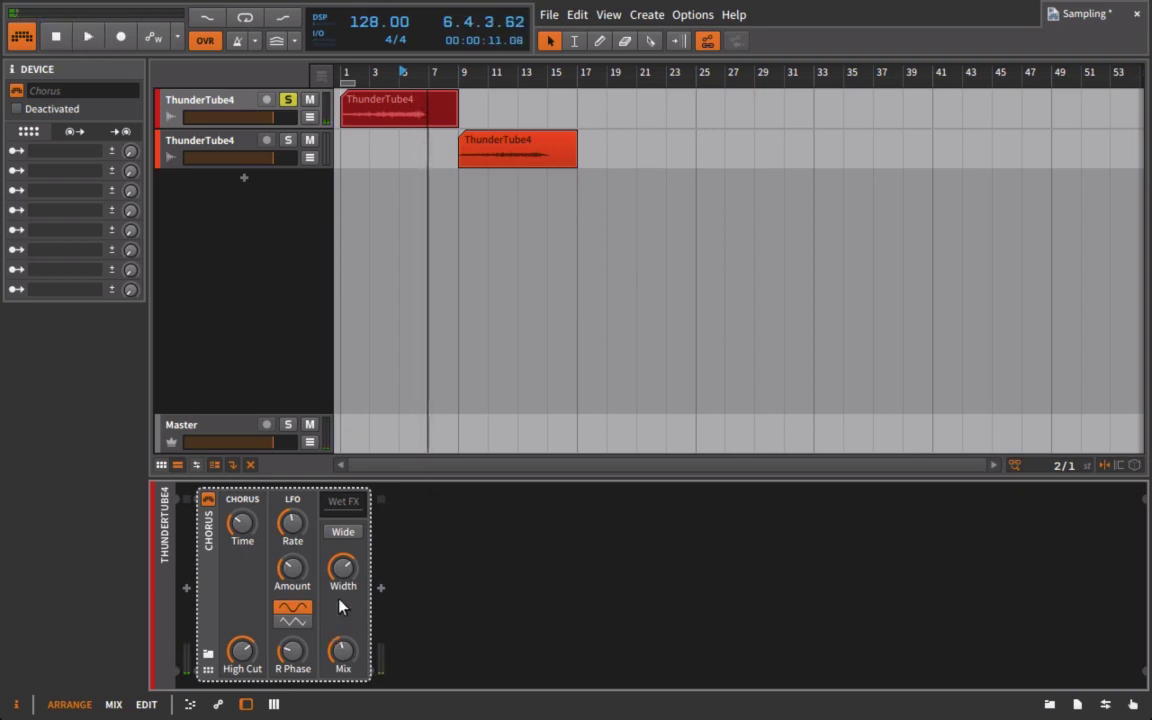
# Enable Chorus Wide, lower the LFO Amount and lengthen Time, comparing against the bypassed sound
pyautogui.click(343, 531)
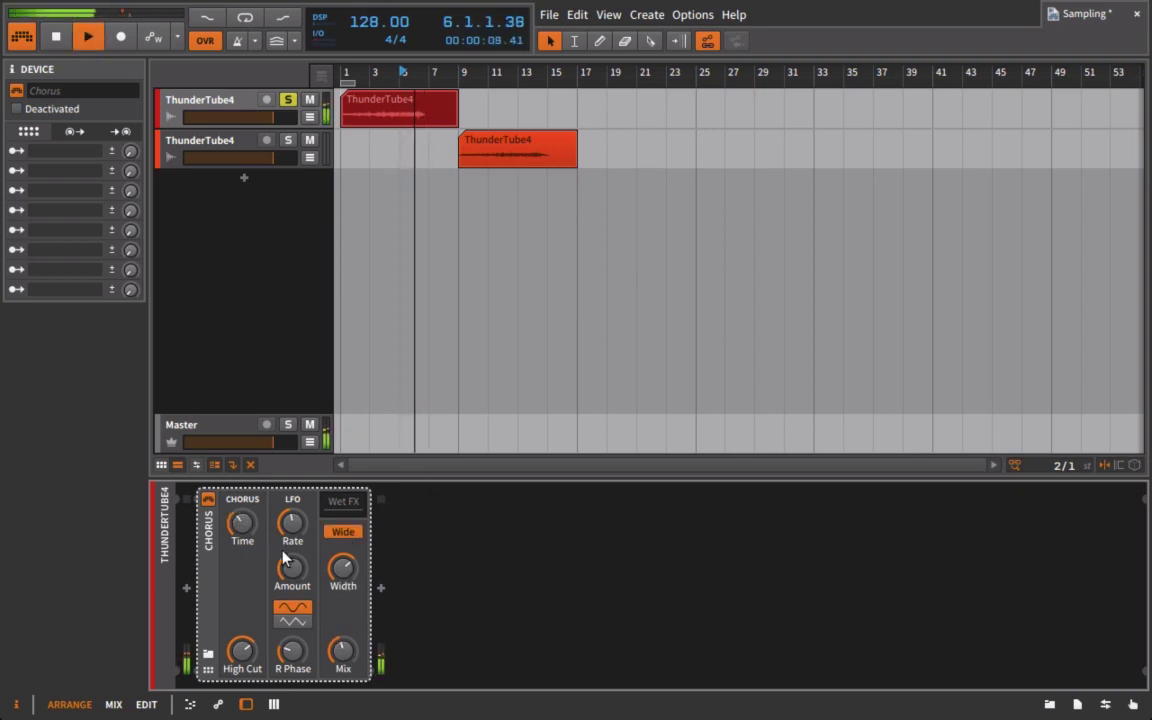
pyautogui.moveTo(290, 586); pyautogui.dragTo(290, 608)
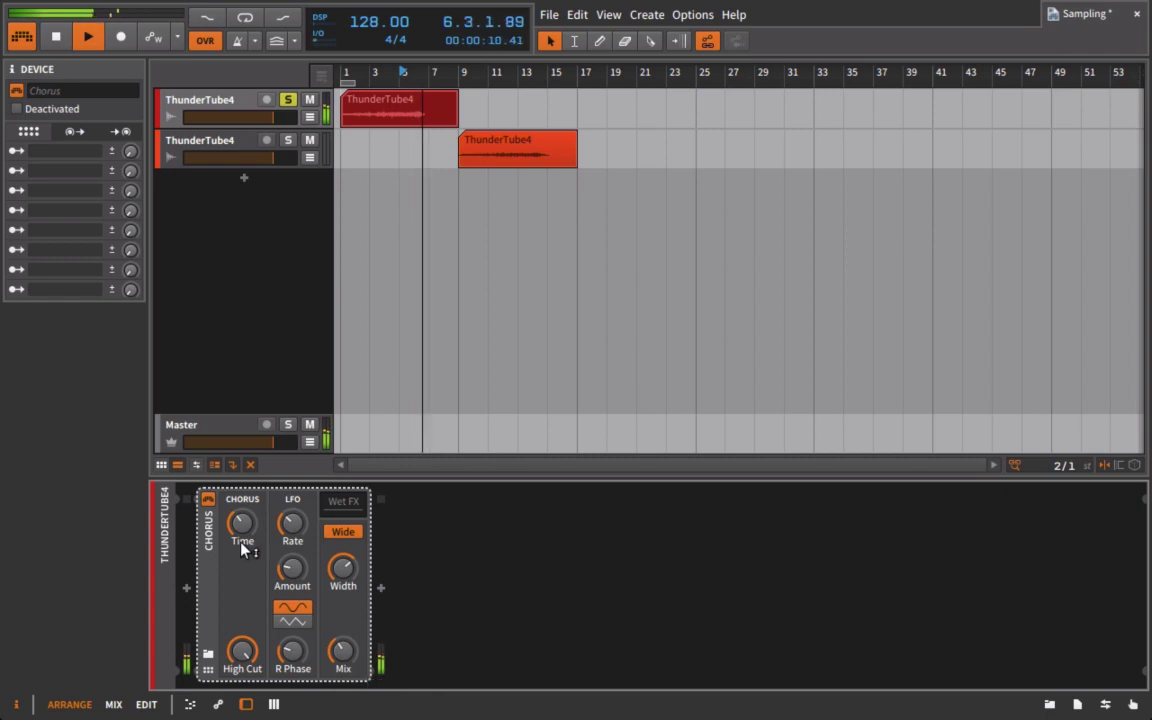
pyautogui.moveTo(243, 540); pyautogui.dragTo(243, 510)
pyautogui.click(208, 499)
pyautogui.click(208, 500)
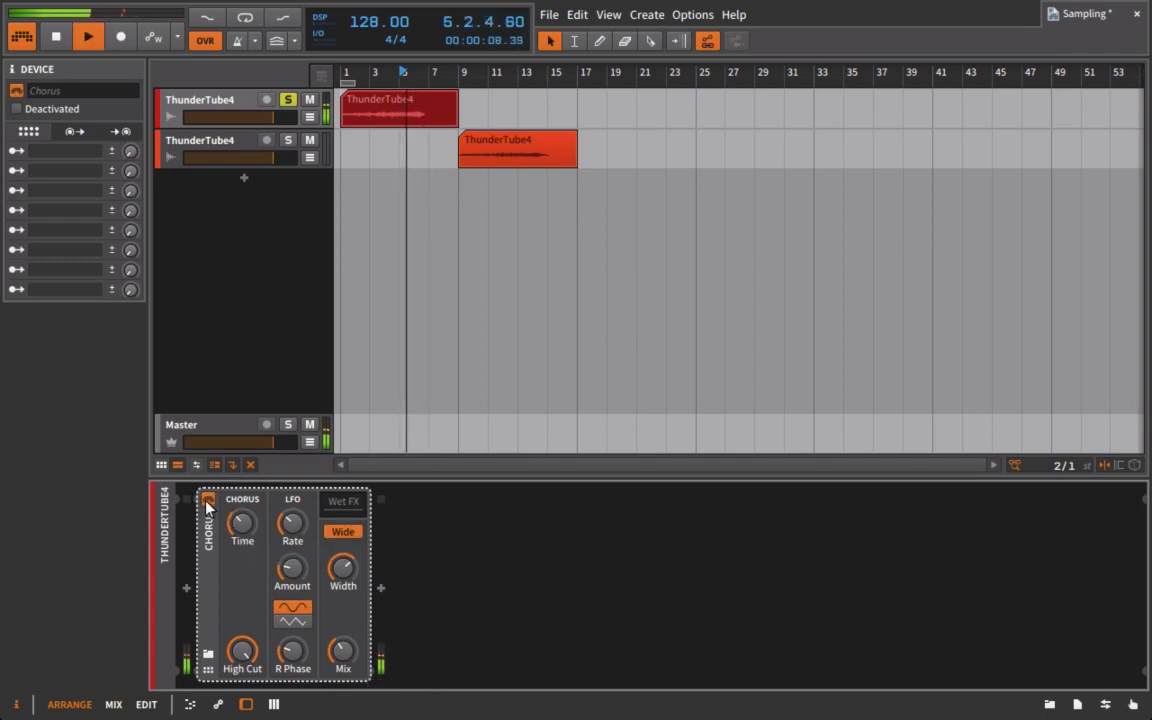
# Restore the Chorus after deleting it and turn off the first track's solo
pyautogui.rightClick(211, 510)
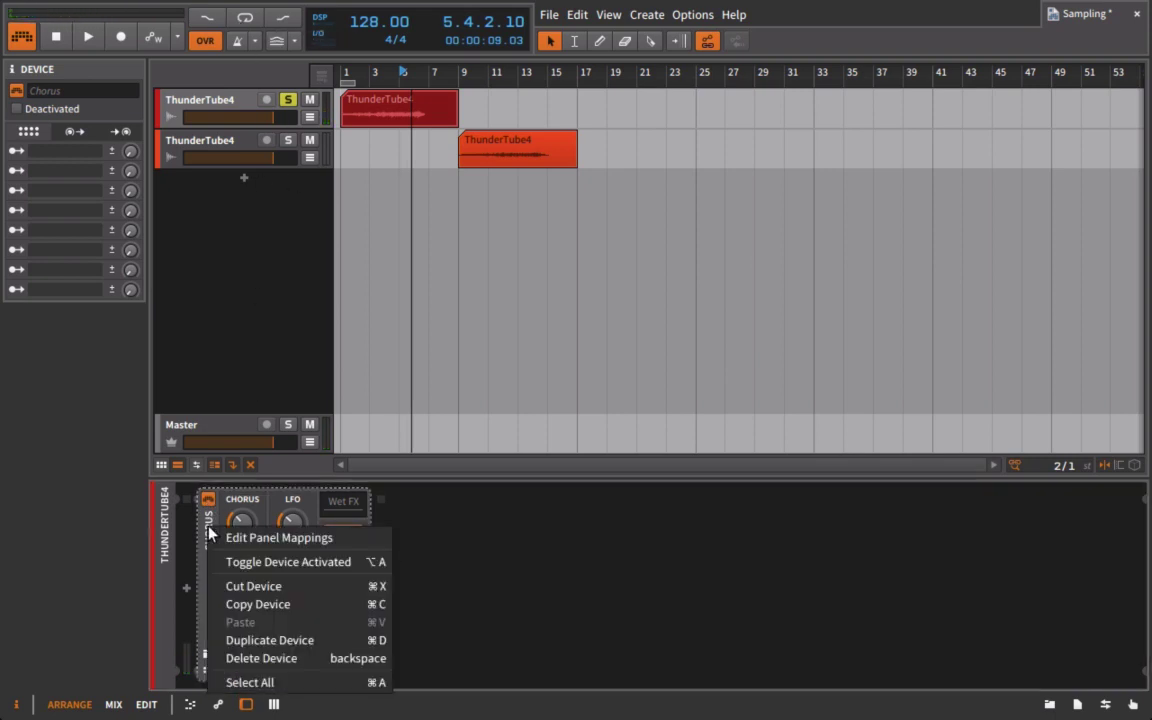
pyautogui.click(250, 460)
pyautogui.click(229, 147)
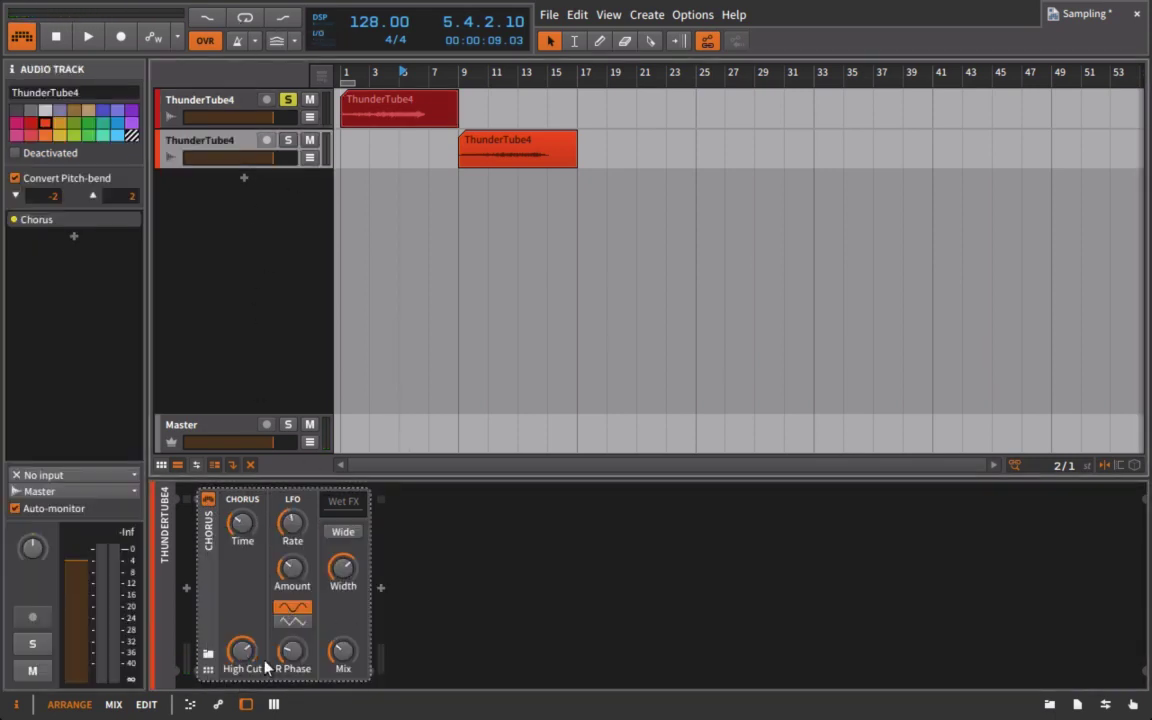
pyautogui.click(208, 614)
pyautogui.press('Delete')
pyautogui.hotkey('ctrl', 's')
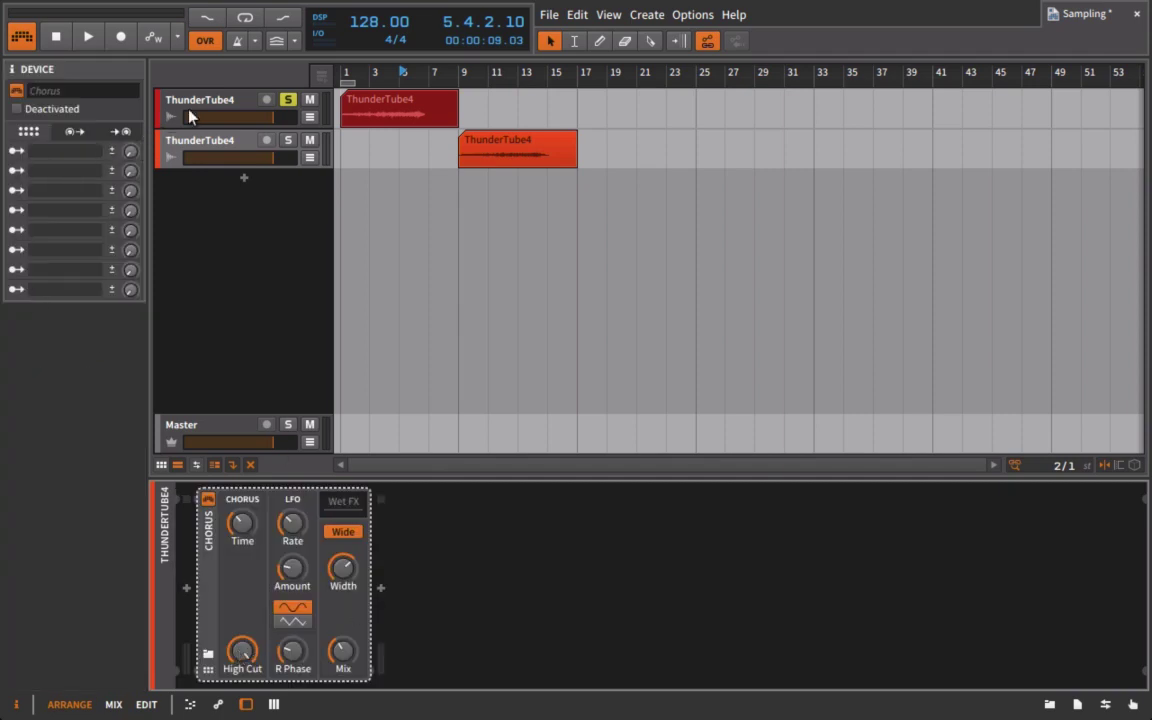
pyautogui.click(192, 118)
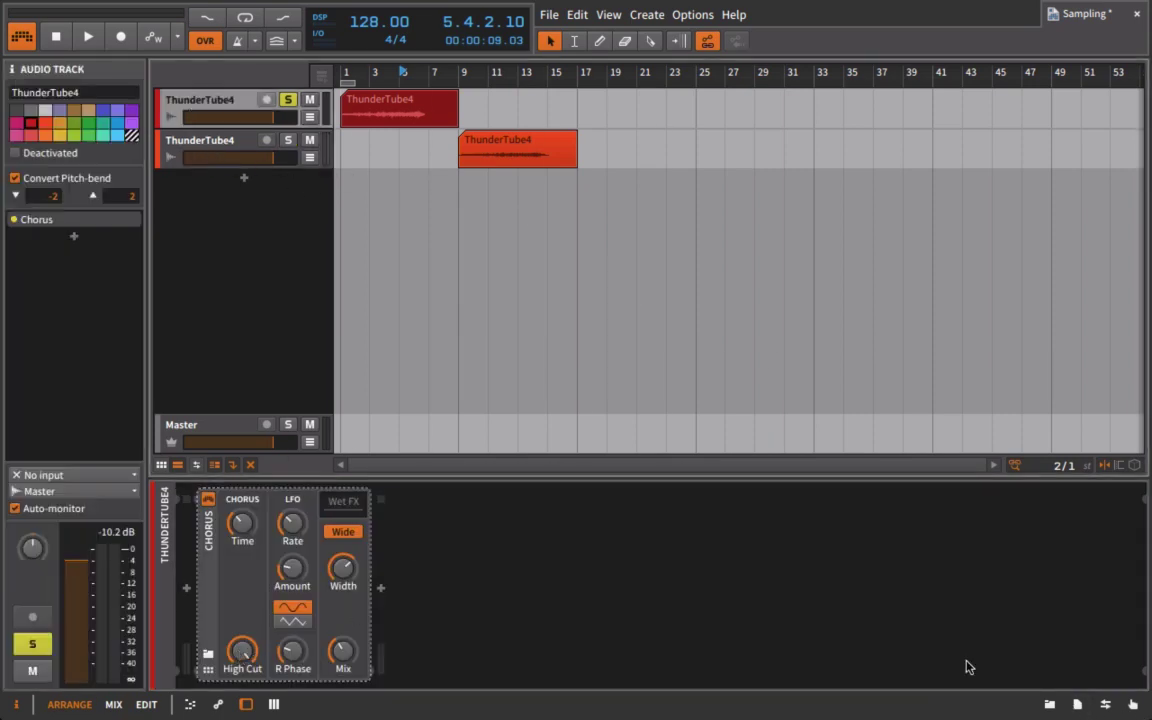
pyautogui.click(363, 114)
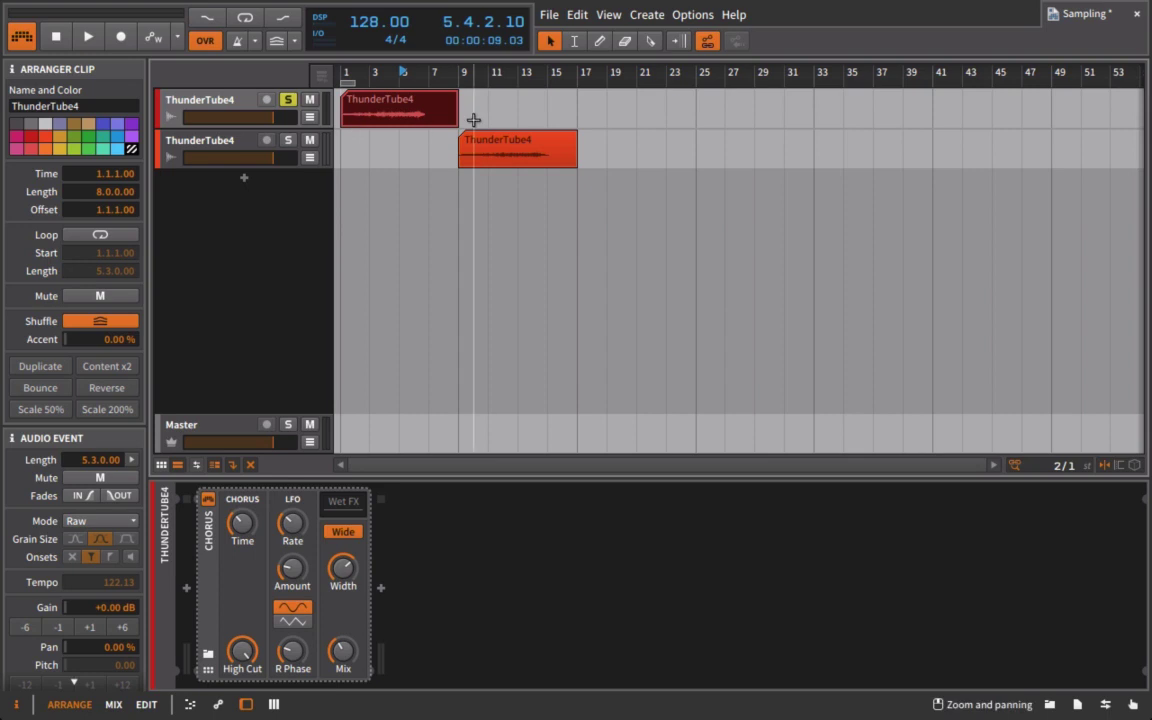
pyautogui.hotkey('ctrl', 'z')
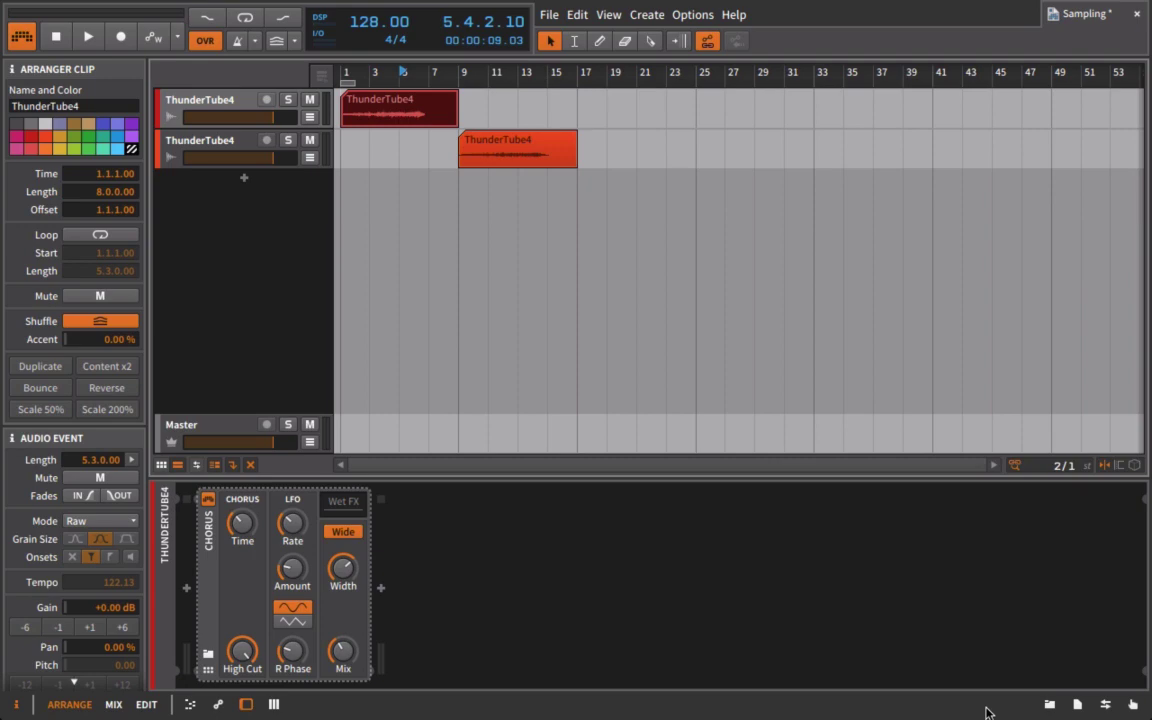
# Bounce both ThunderTube4 clips pre-fader to new audio tracks
pyautogui.rightClick(397, 113)
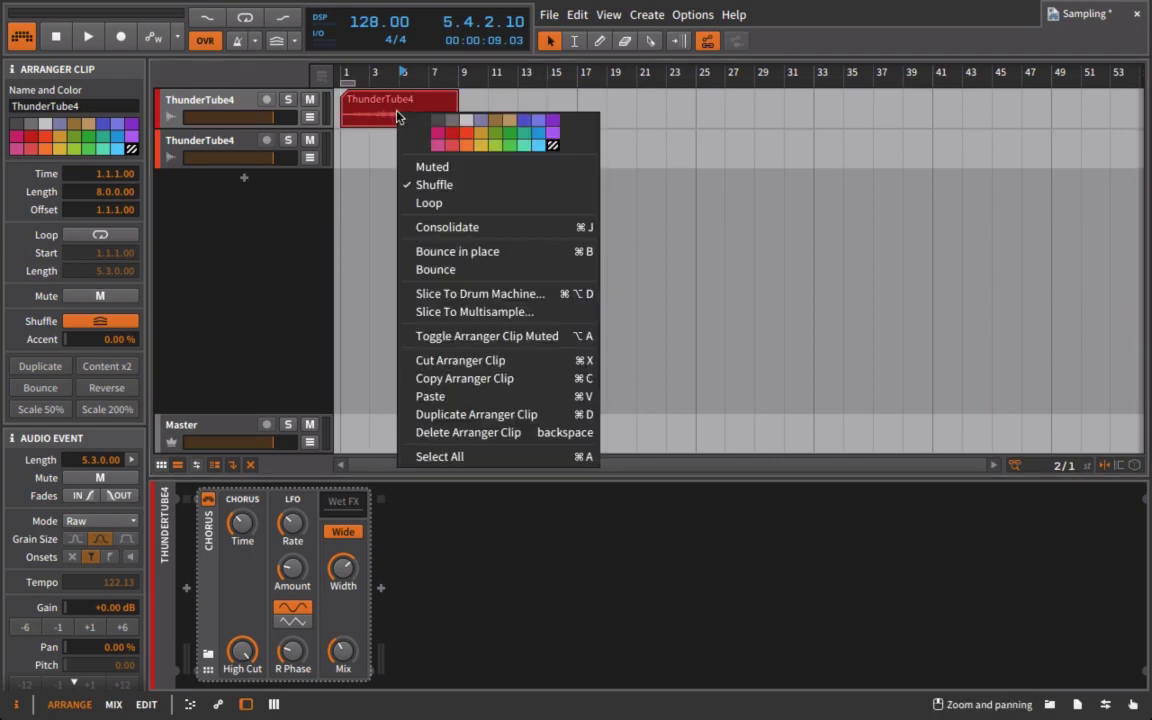
pyautogui.click(452, 270)
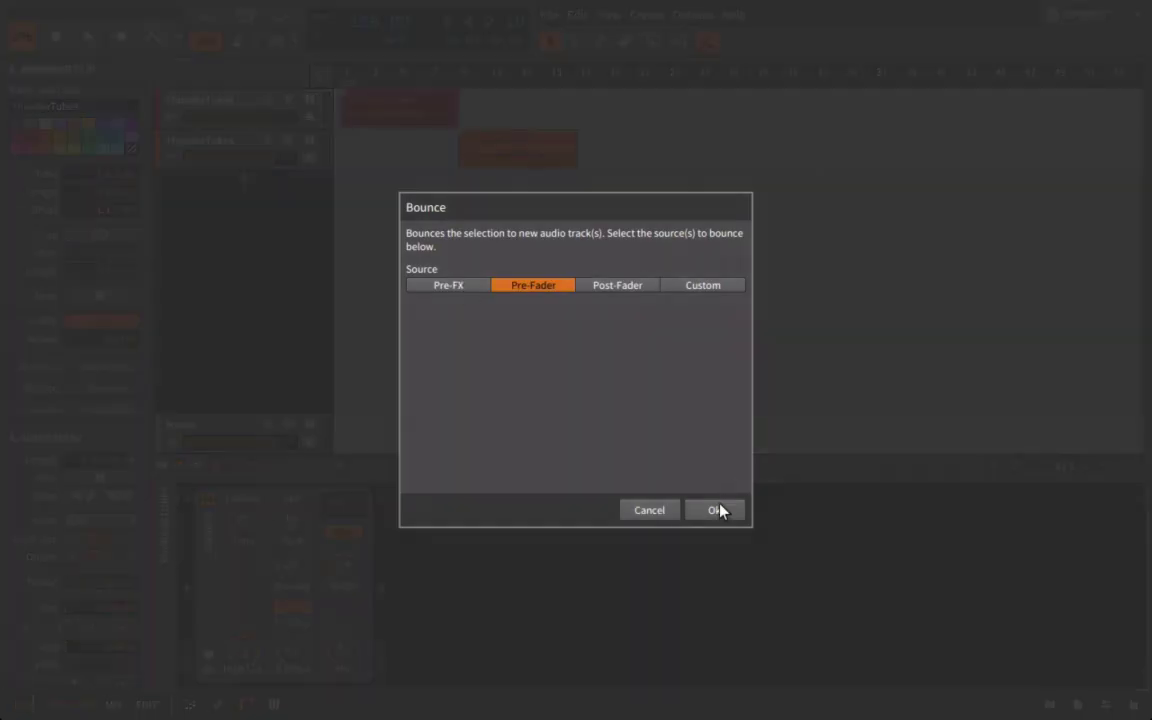
pyautogui.click(716, 510)
pyautogui.click(540, 211)
pyautogui.rightClick(540, 206)
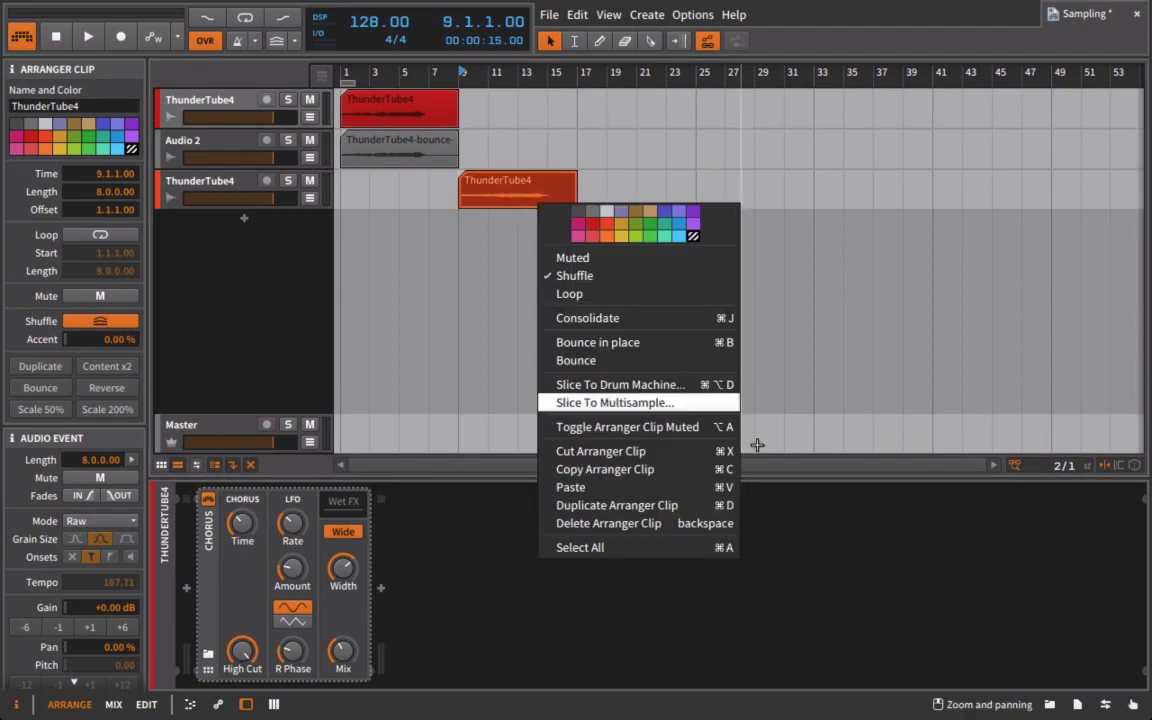
pyautogui.click(590, 360)
pyautogui.click(716, 510)
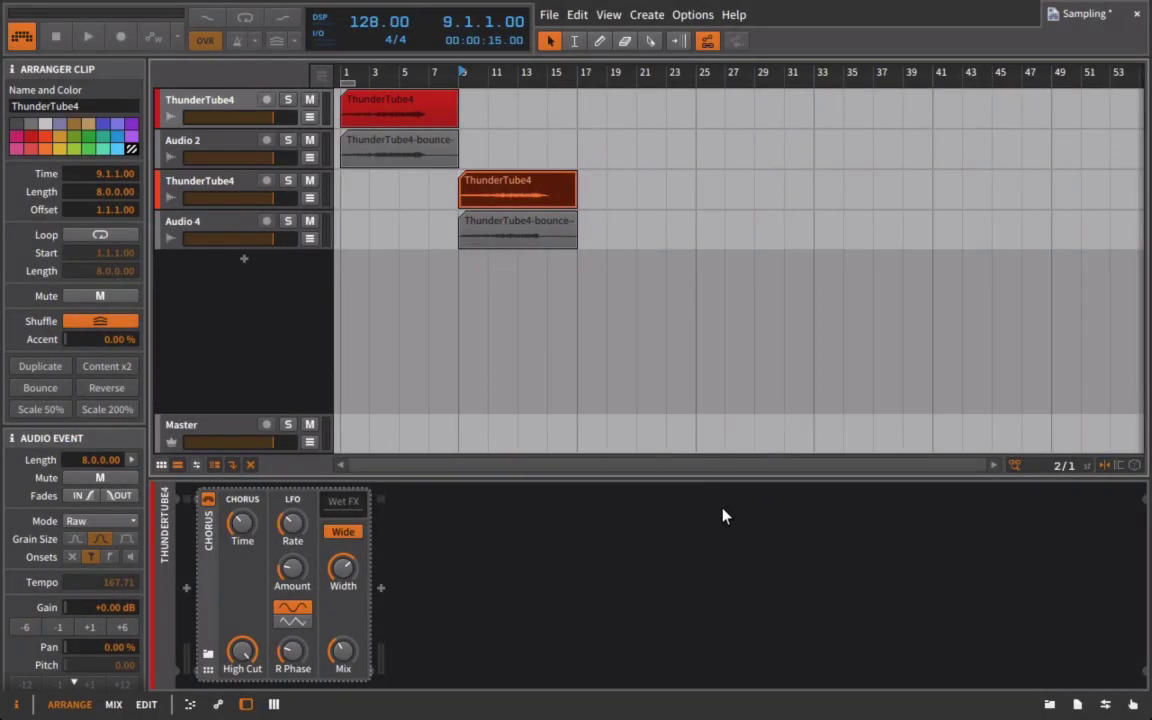
# Mute both original ThunderTube4 tracks and show the project's Used Files list
pyautogui.click(309, 99)
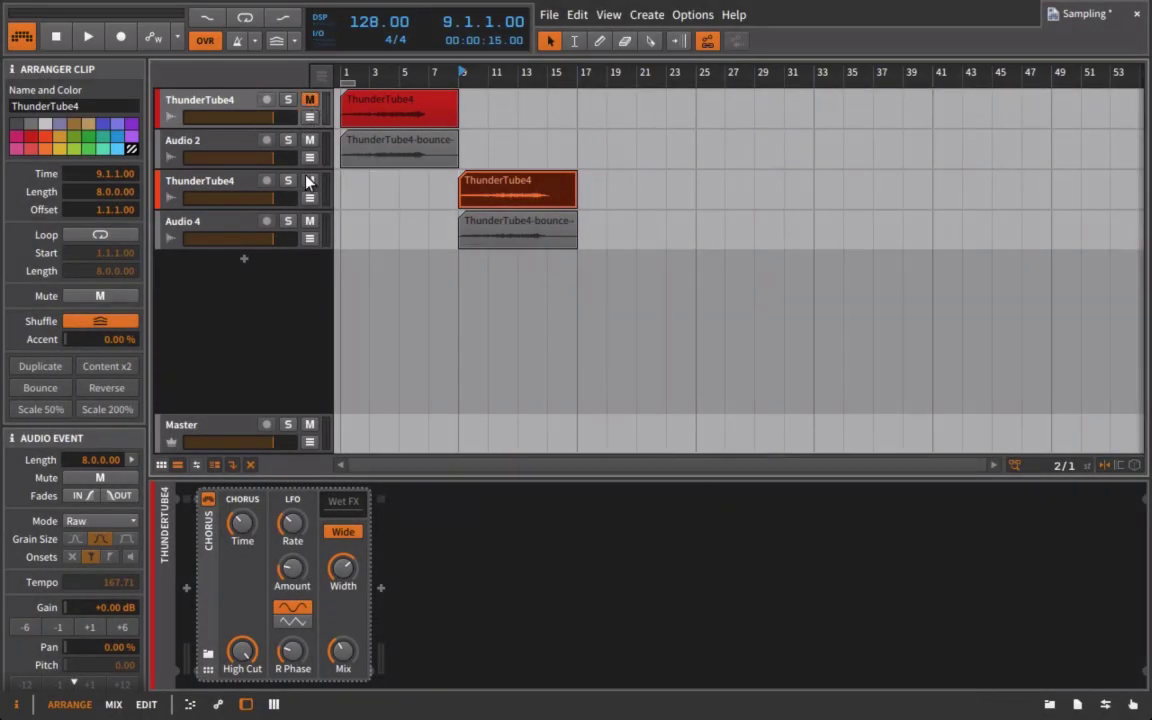
pyautogui.click(309, 181)
pyautogui.click(722, 427)
pyautogui.click(1077, 705)
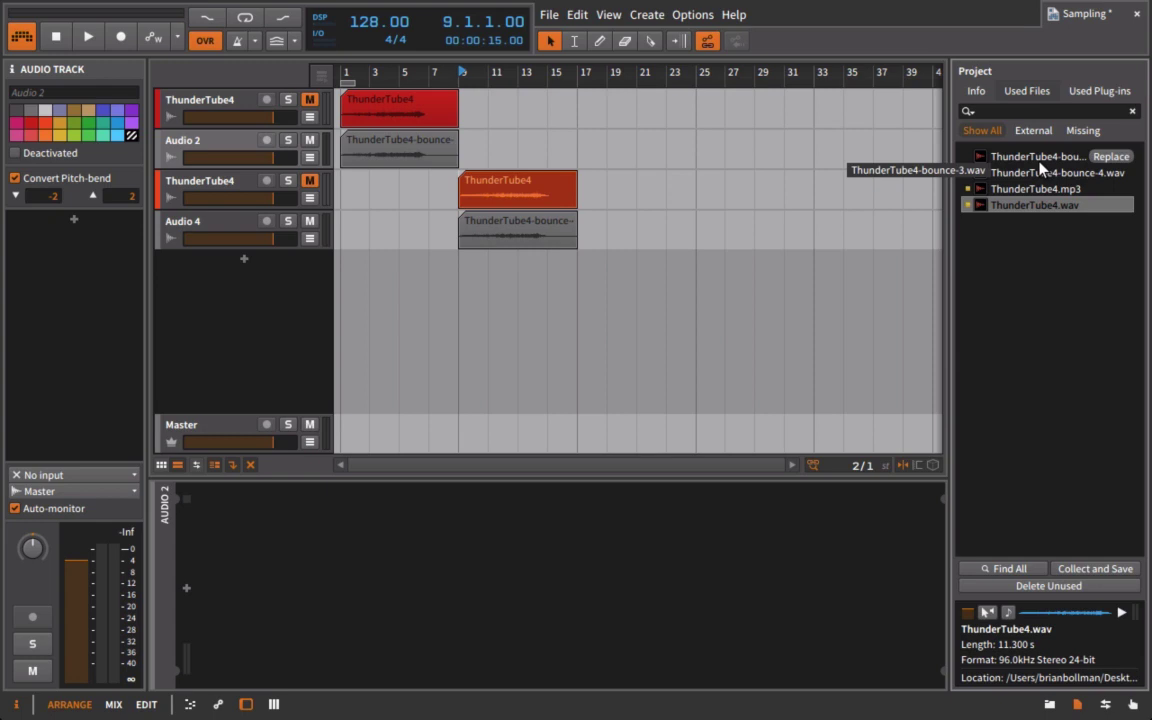
# Loop the Audio 2 bounce clip out to about bar 20 and the Audio 4 clip to 18 bars
pyautogui.click(435, 147)
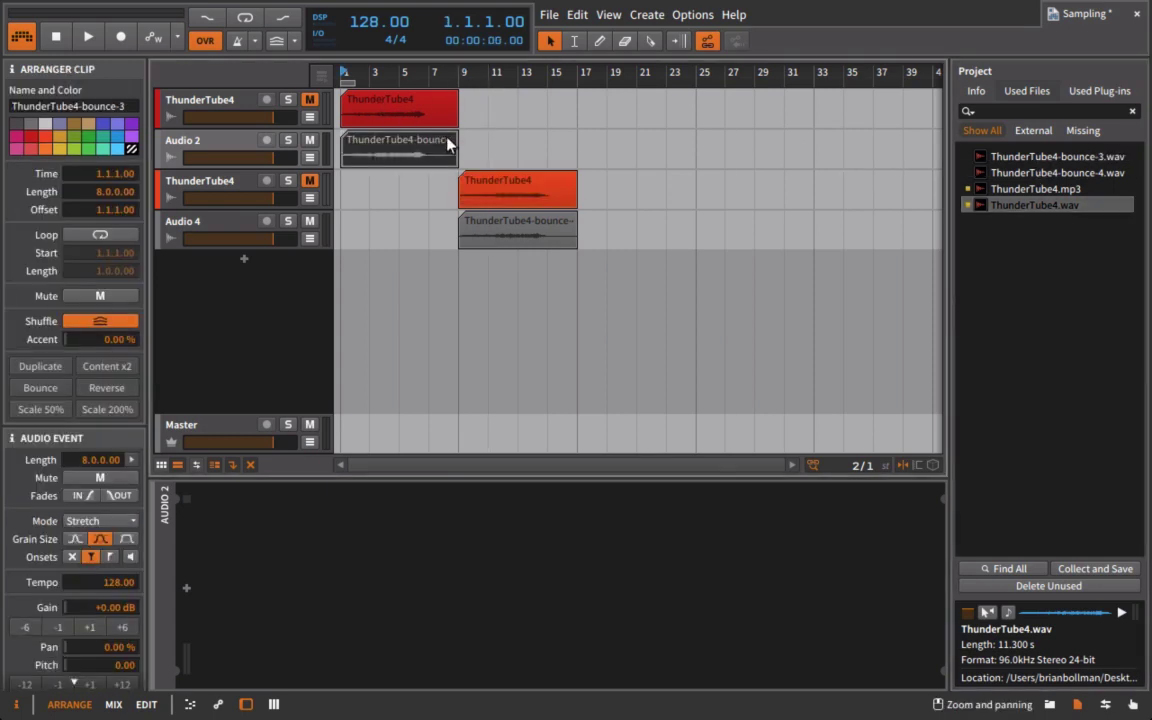
pyautogui.rightClick(447, 145)
pyautogui.click(519, 250)
pyautogui.moveTo(457, 147); pyautogui.dragTo(634, 148)
pyautogui.rightClick(556, 240)
pyautogui.click(560, 322)
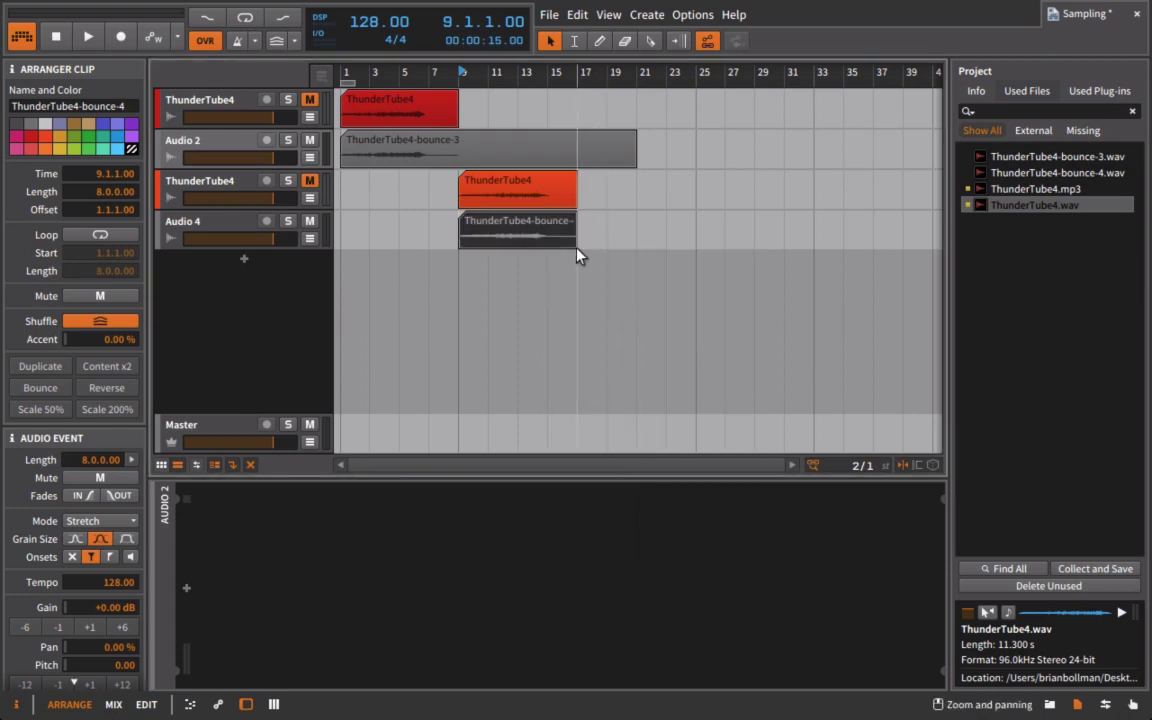
pyautogui.moveTo(576, 245); pyautogui.dragTo(722, 242)
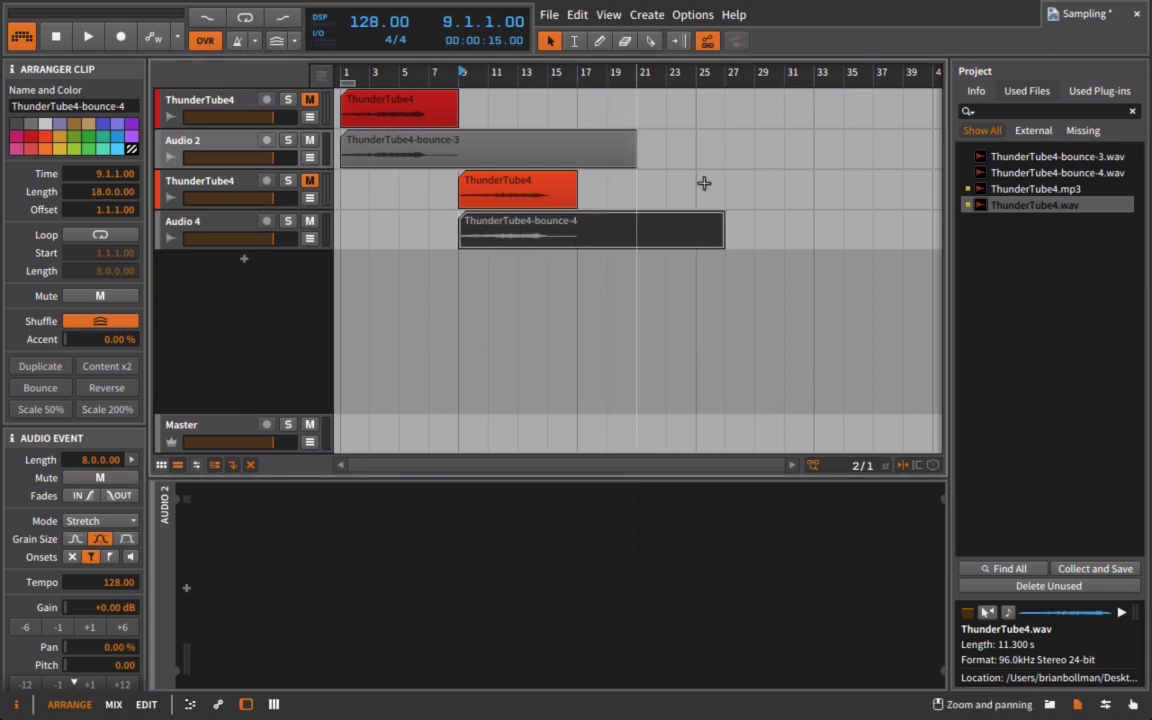
# Confirm ThunderTube4-bounce-3.wav is 15.000 s, 48.0 kHz stereo 24-bit, then play from bar 1
pyautogui.click(1046, 160)
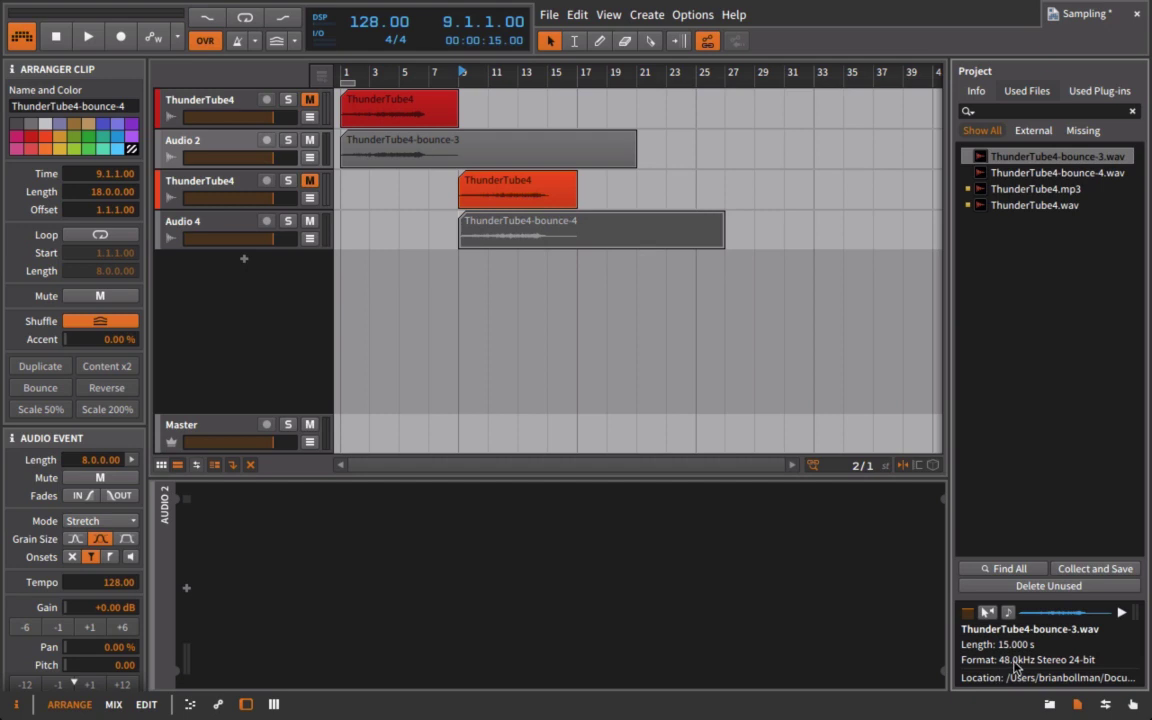
pyautogui.click(347, 75)
pyautogui.press('space')
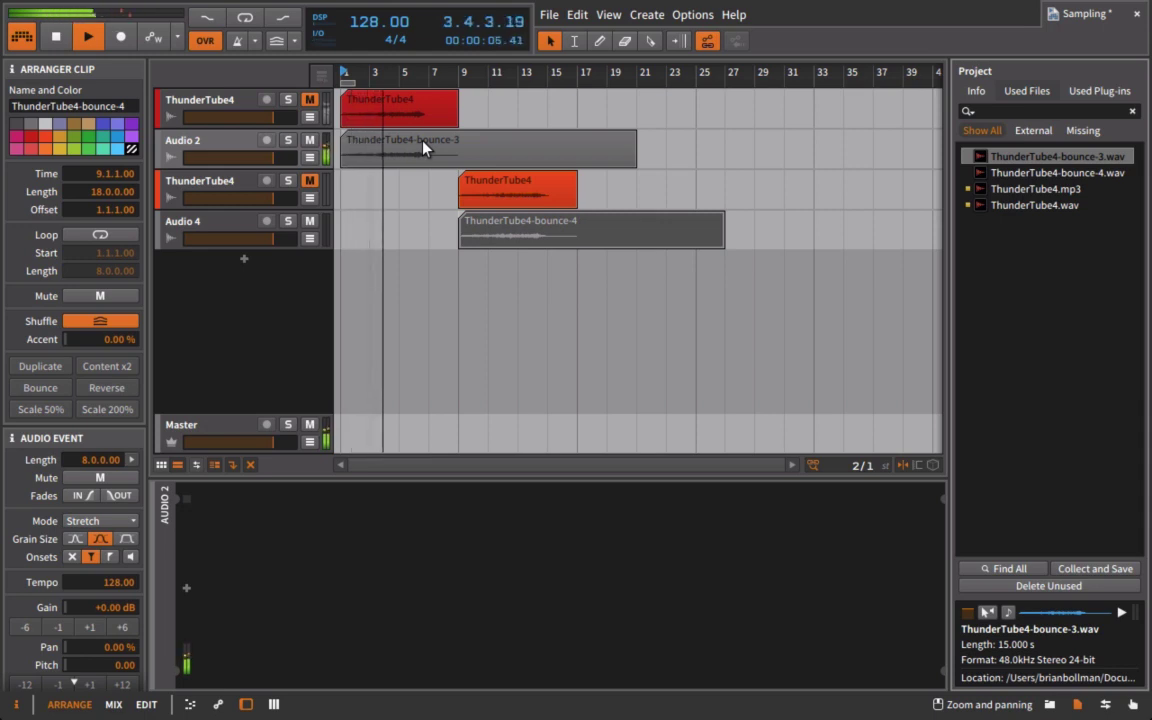
# Unmute and solo the first ThunderTube4 track and listen from bar 5
pyautogui.press('space')
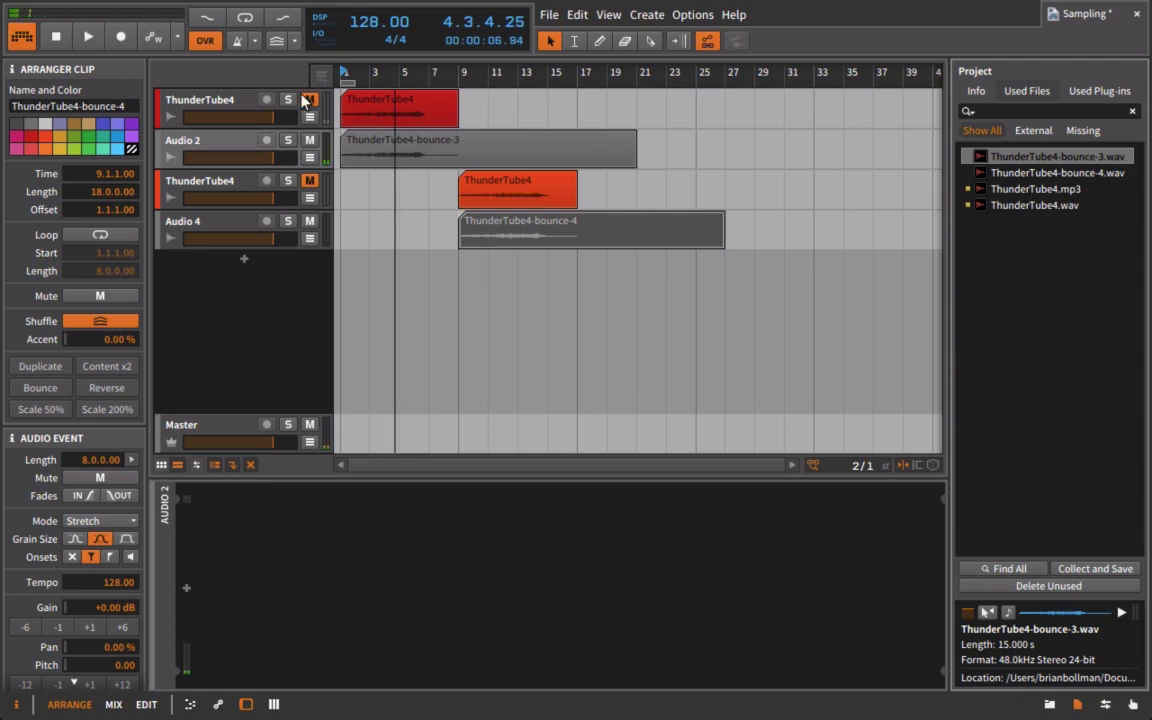
pyautogui.click(309, 100)
pyautogui.click(288, 100)
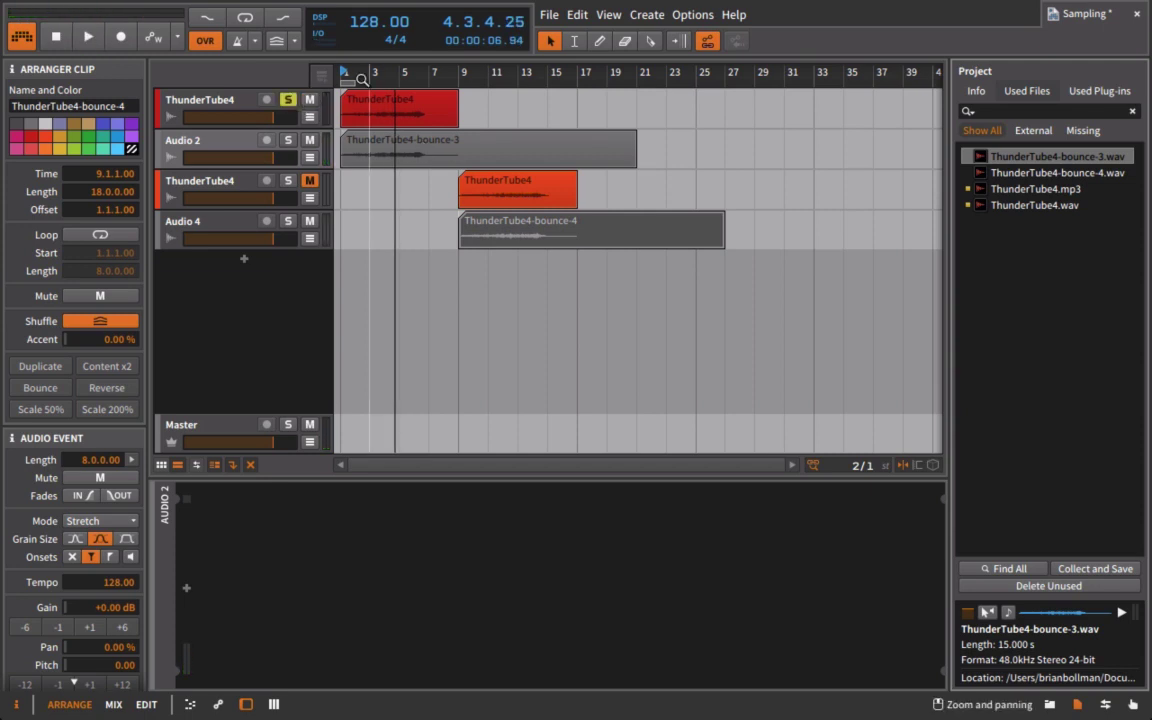
pyautogui.moveTo(362, 79); pyautogui.dragTo(370, 72)
pyautogui.press('space')
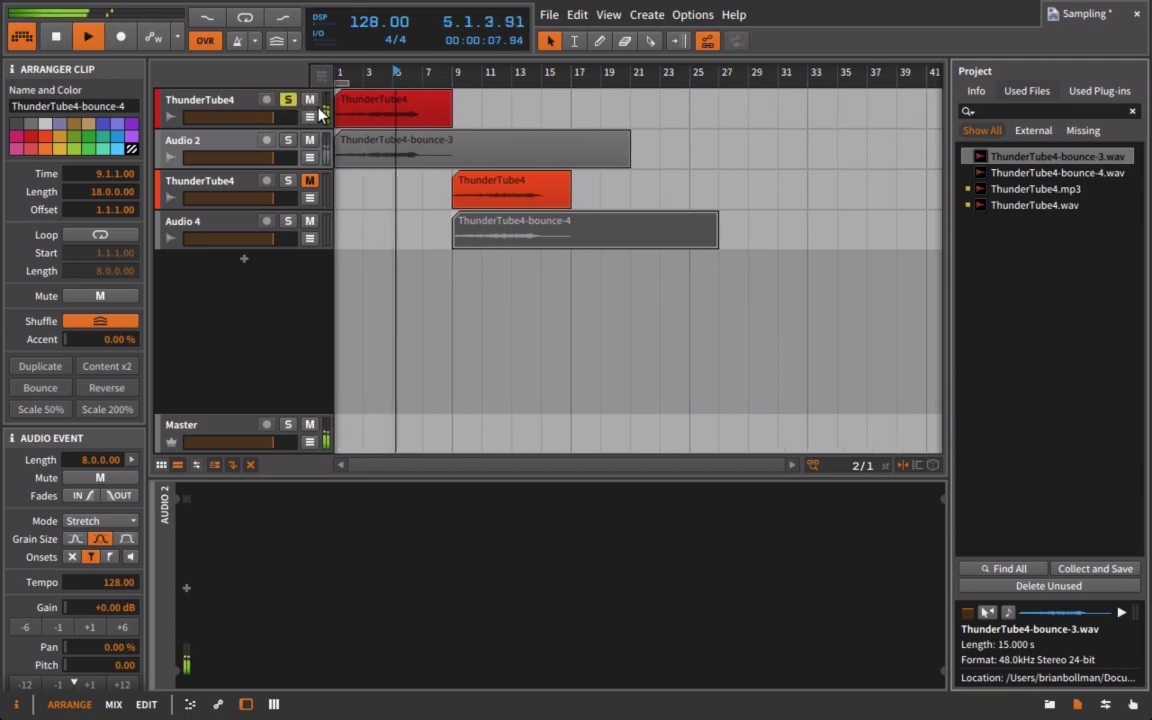
pyautogui.press('space')
# Switch the solo to the Audio 2 bounce track and play it from bar 5
pyautogui.click(288, 100)
pyautogui.click(288, 140)
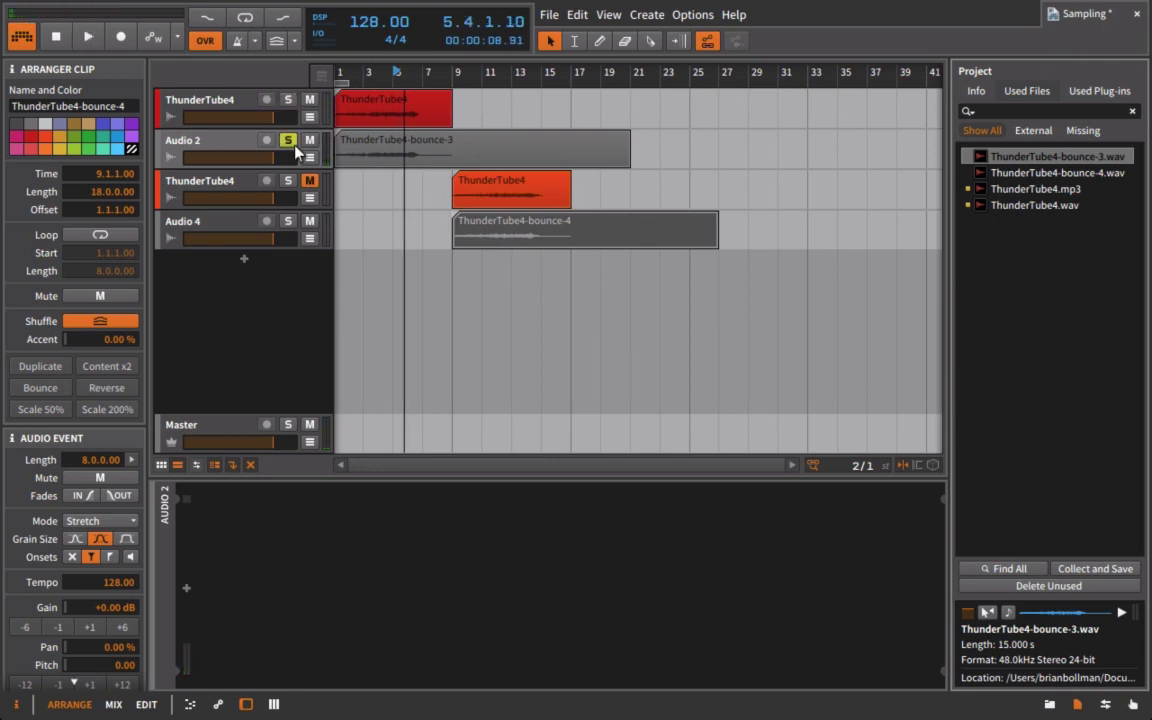
pyautogui.press('space')
pyautogui.press('space')
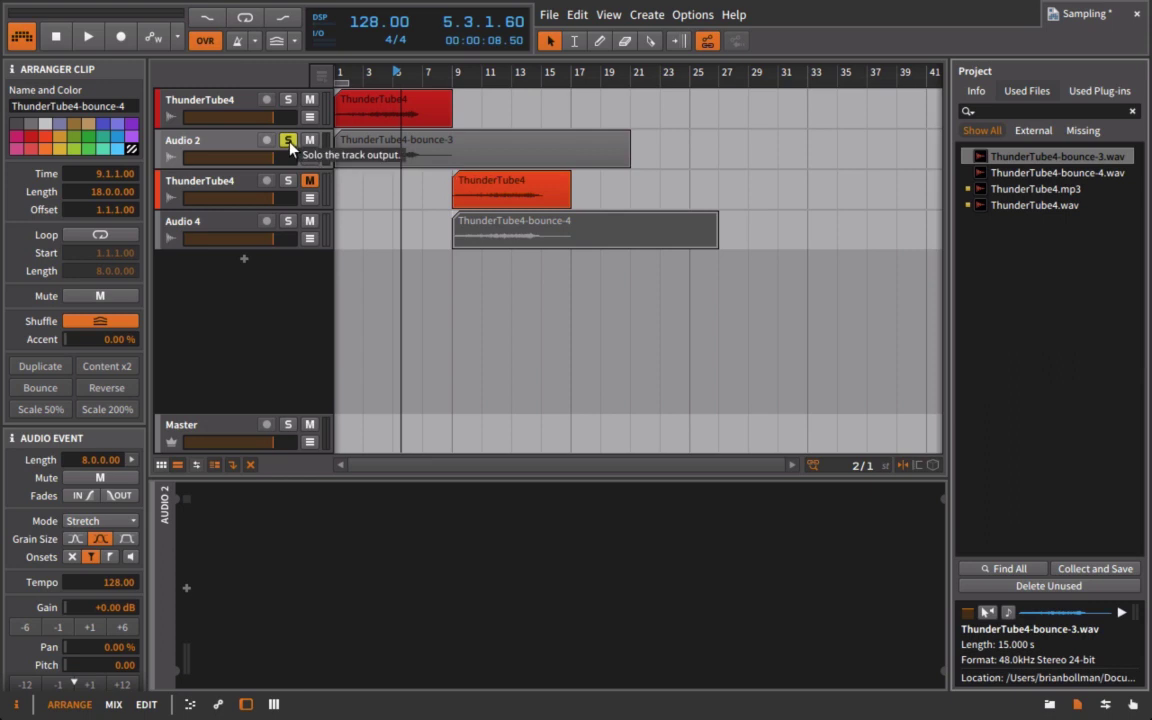
# Unsolo Audio 2, unmute the third track, and check ThunderTube4-bounce-4.wav is 48.0 kHz stereo 24-bit
pyautogui.click(289, 142)
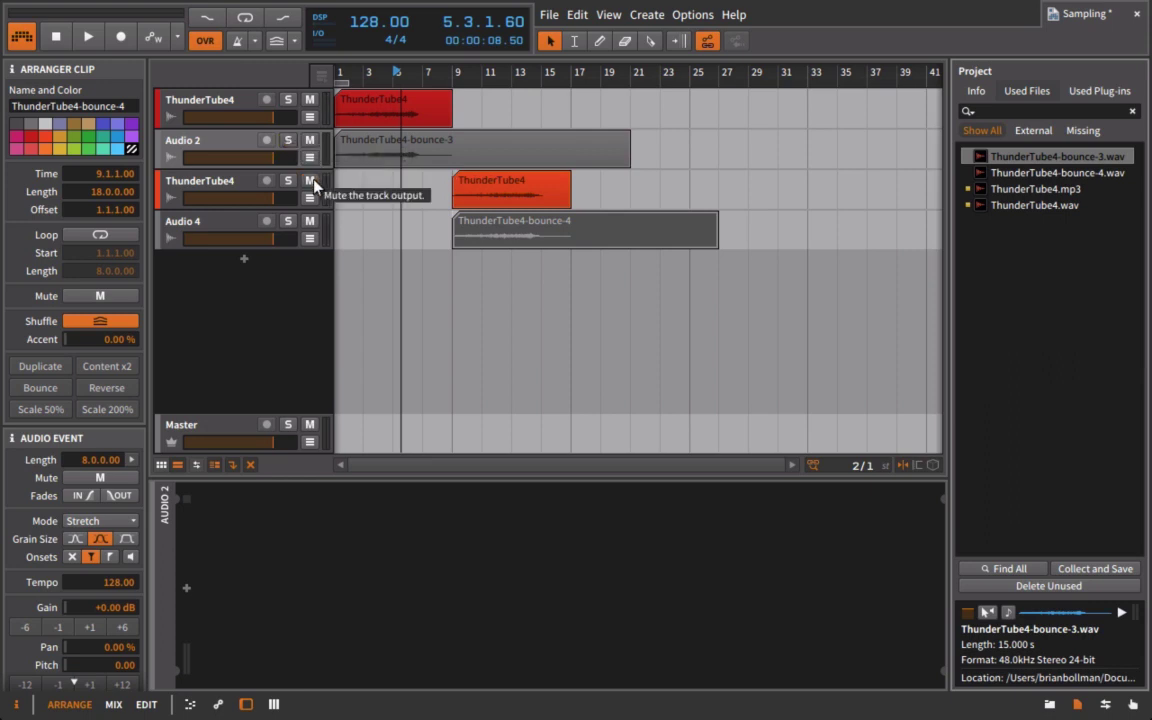
pyautogui.click(309, 181)
pyautogui.click(480, 74)
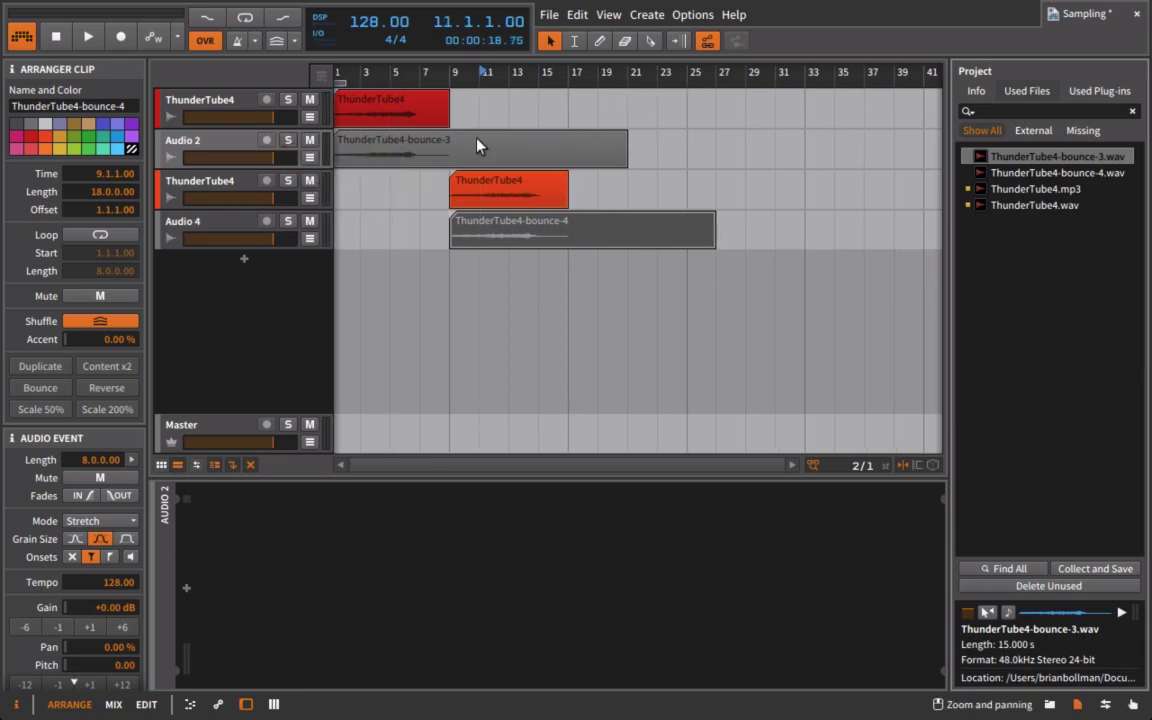
pyautogui.click(487, 201)
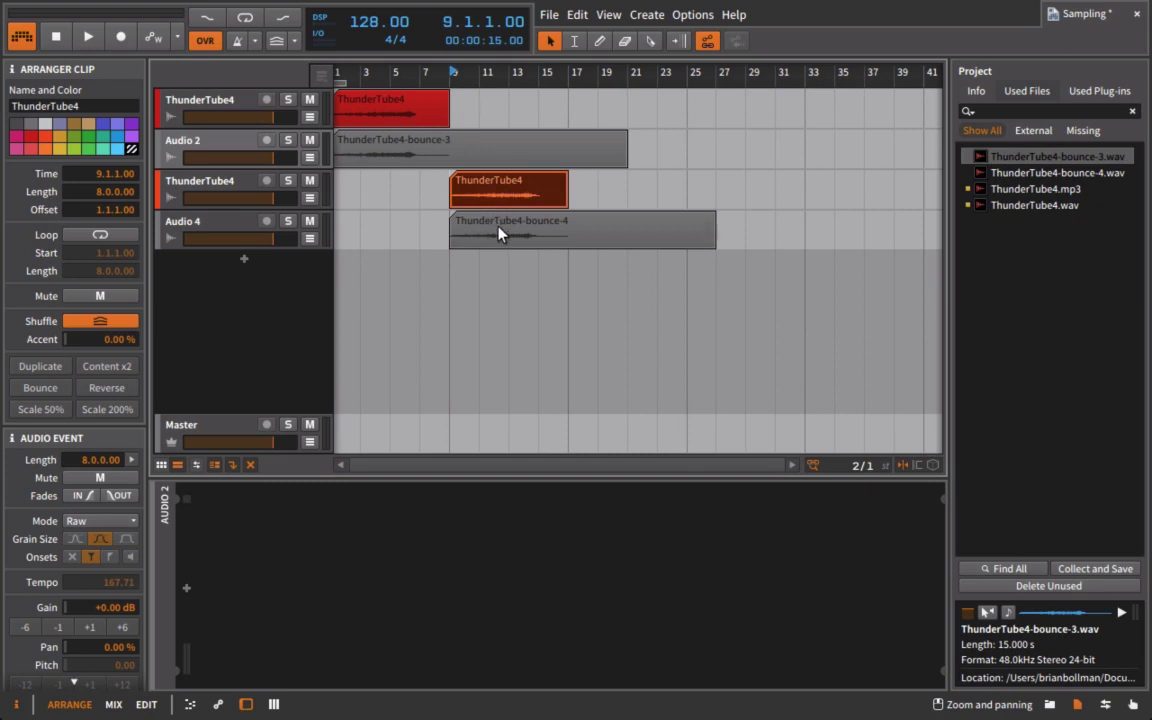
pyautogui.click(1066, 174)
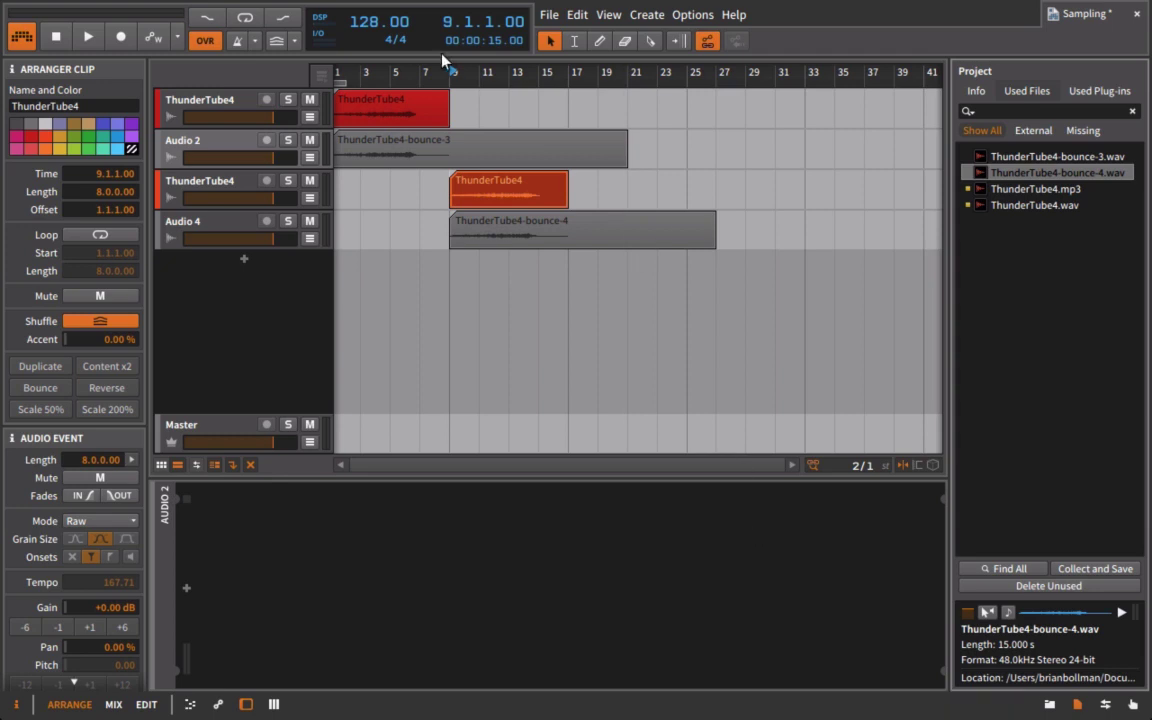
# Listen to the soloed third ThunderTube4 (MP3) track from bar 9, then unsolo it
pyautogui.click(288, 181)
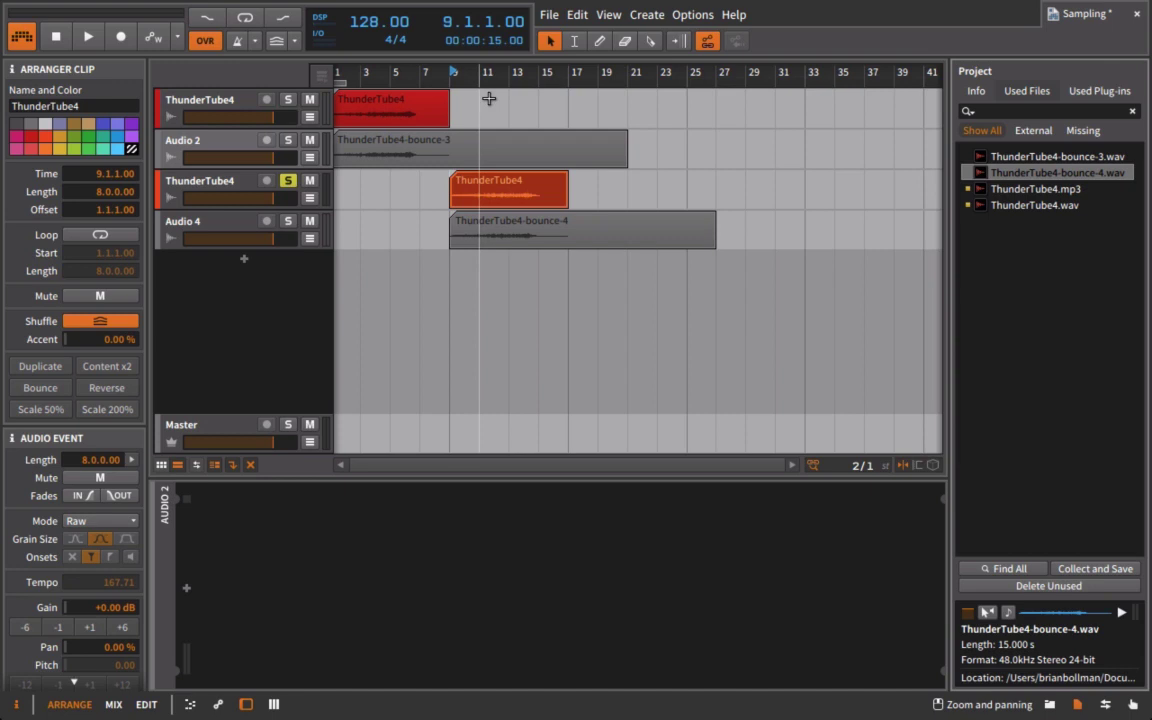
pyautogui.press('space')
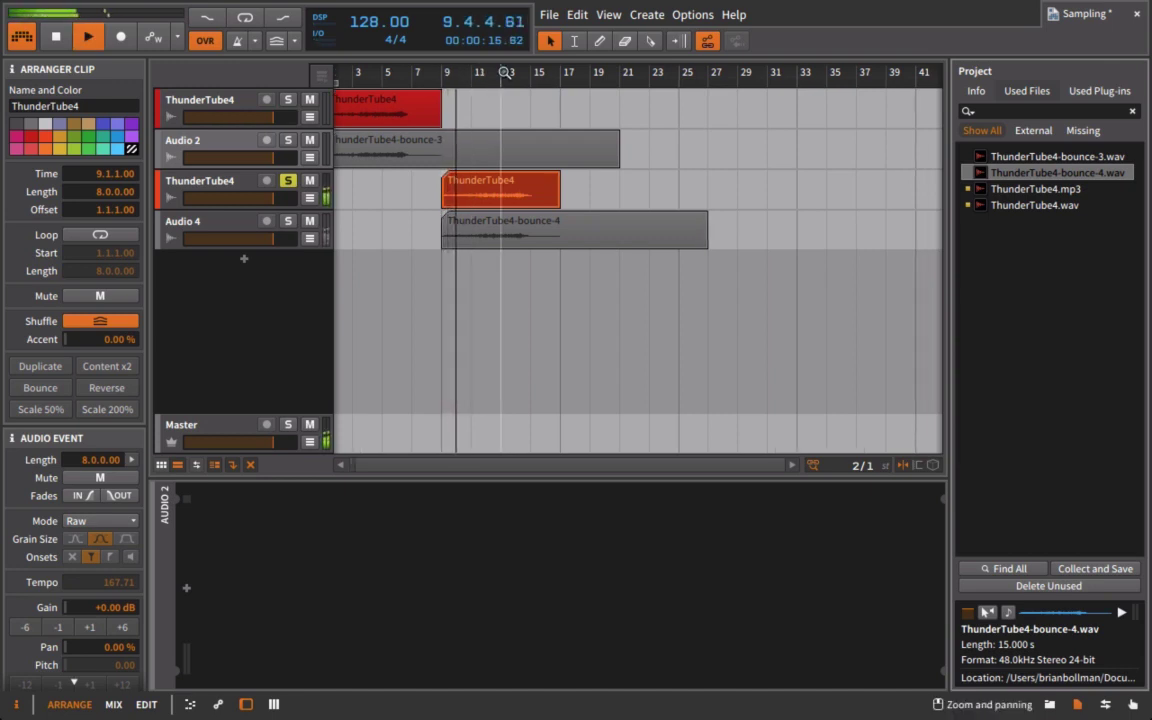
pyautogui.moveTo(503, 76); pyautogui.dragTo(494, 76)
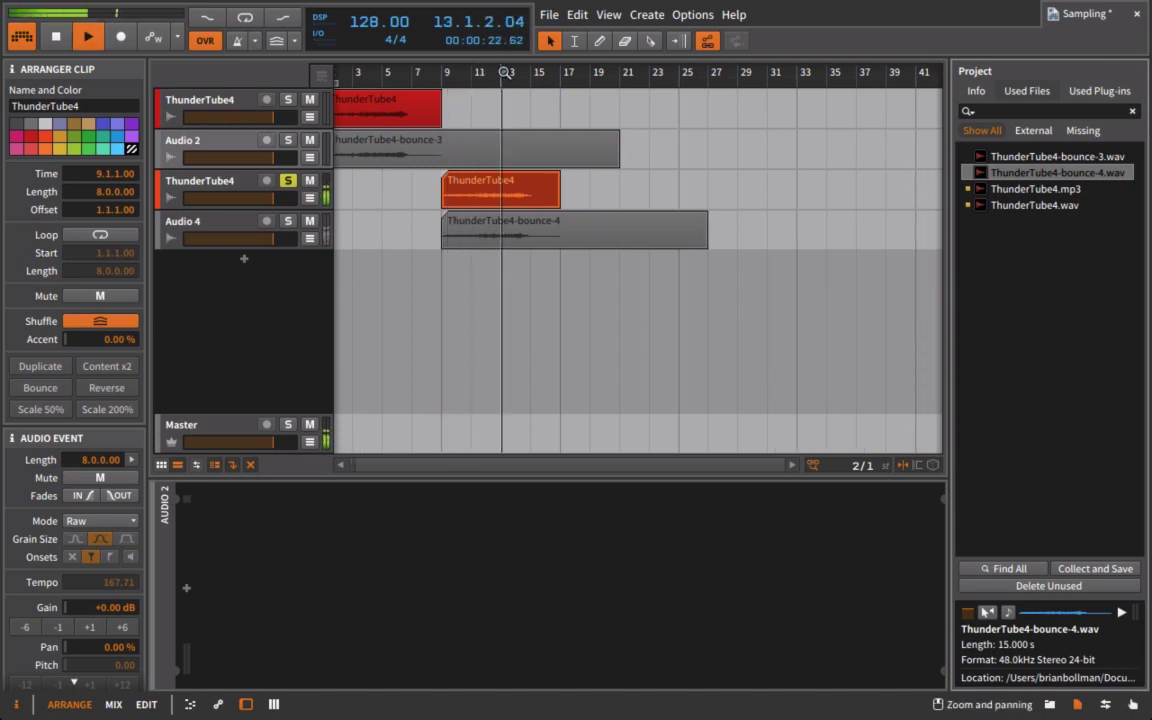
pyautogui.click(288, 181)
pyautogui.press('space')
# Solo the Audio 4 bounce track and listen to it
pyautogui.click(288, 221)
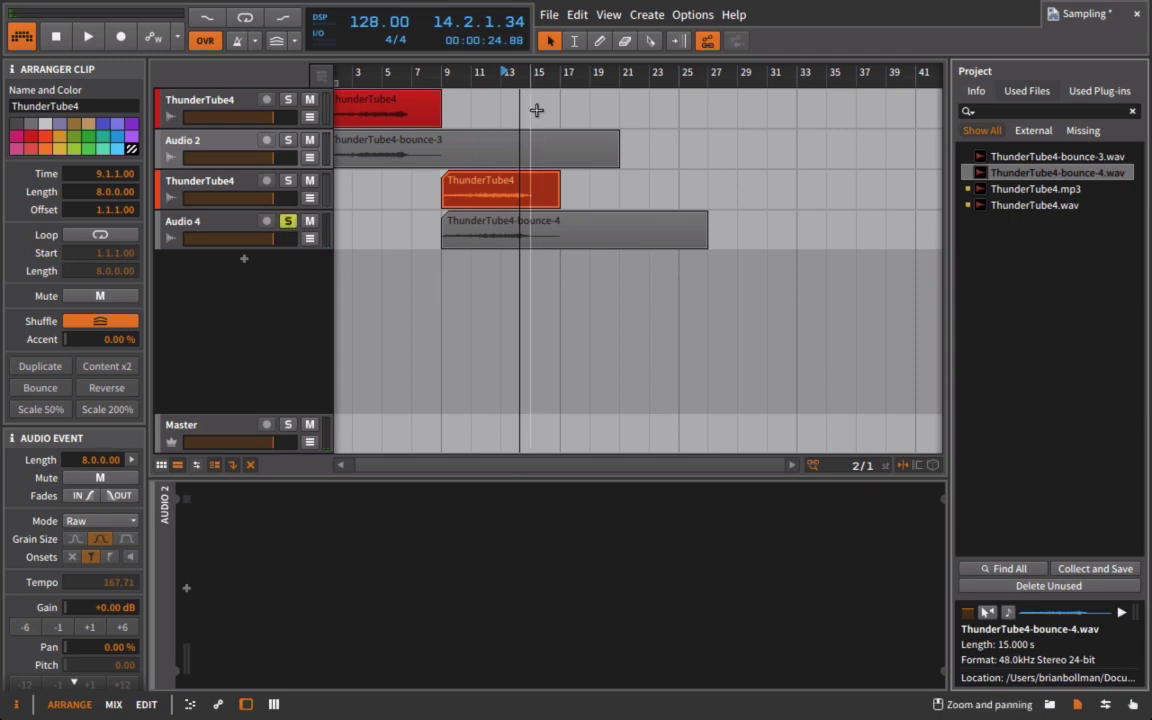
pyautogui.press('space')
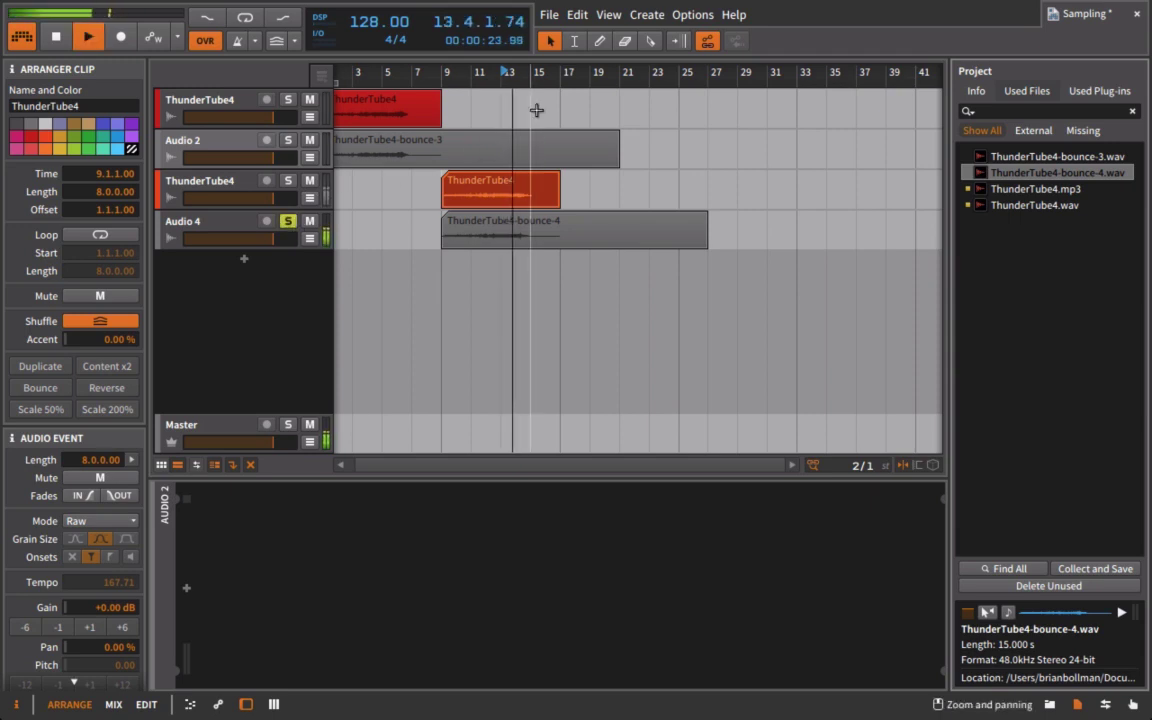
pyautogui.press('space')
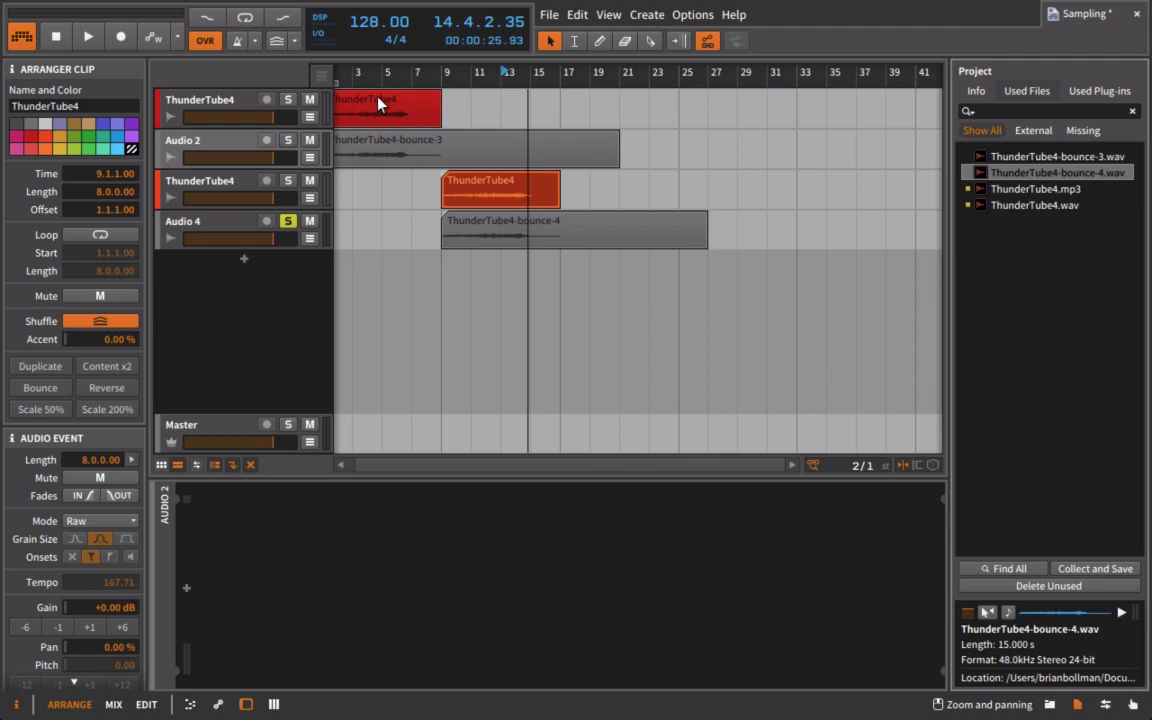
# Select the ThunderTube4-bounce-4 clip on Audio 4 to view its 18-bar Stretch-mode properties
pyautogui.press('super+s')
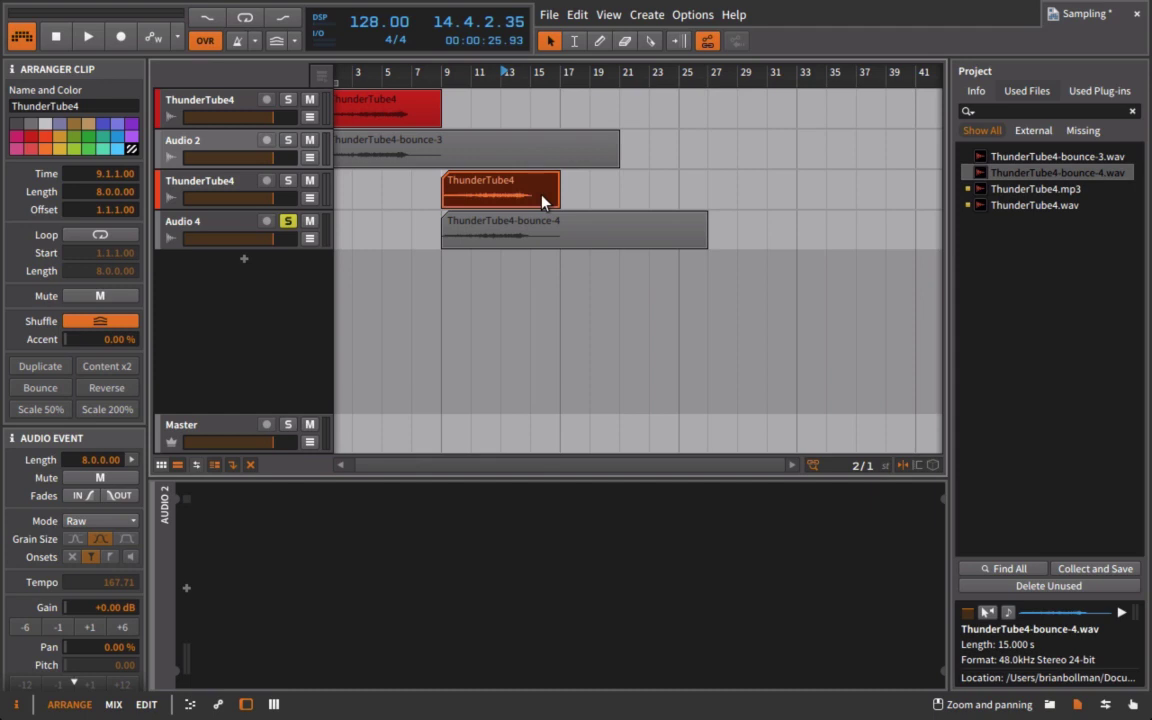
pyautogui.click(513, 248)
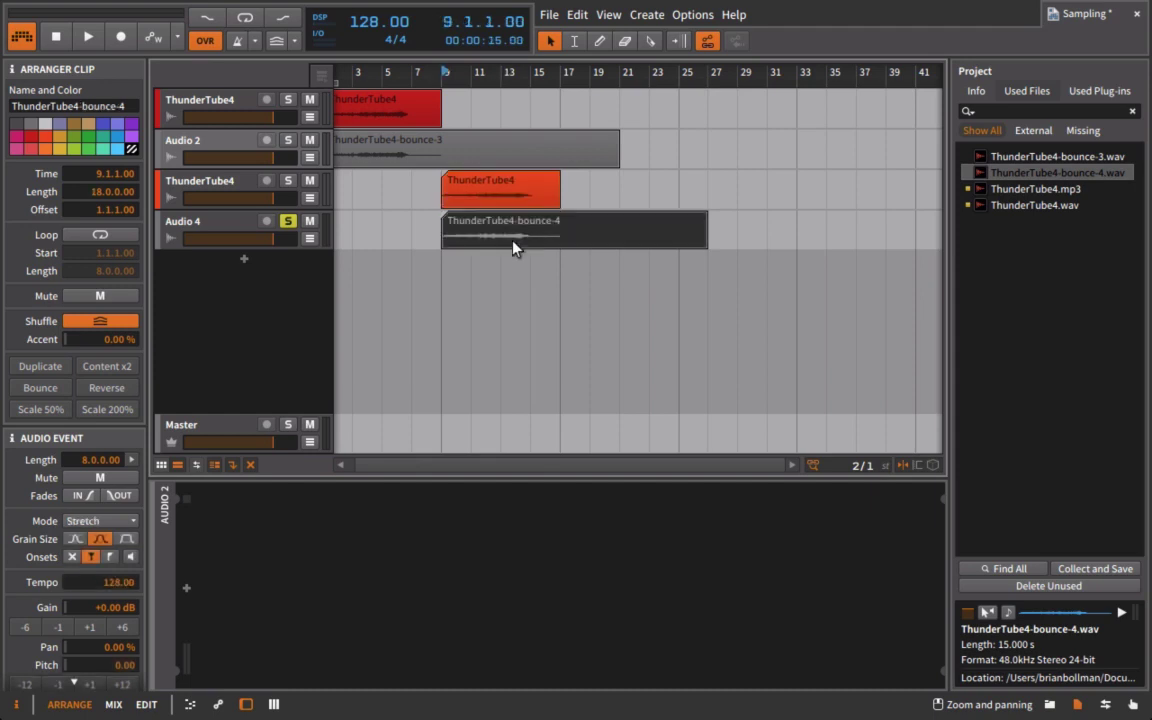